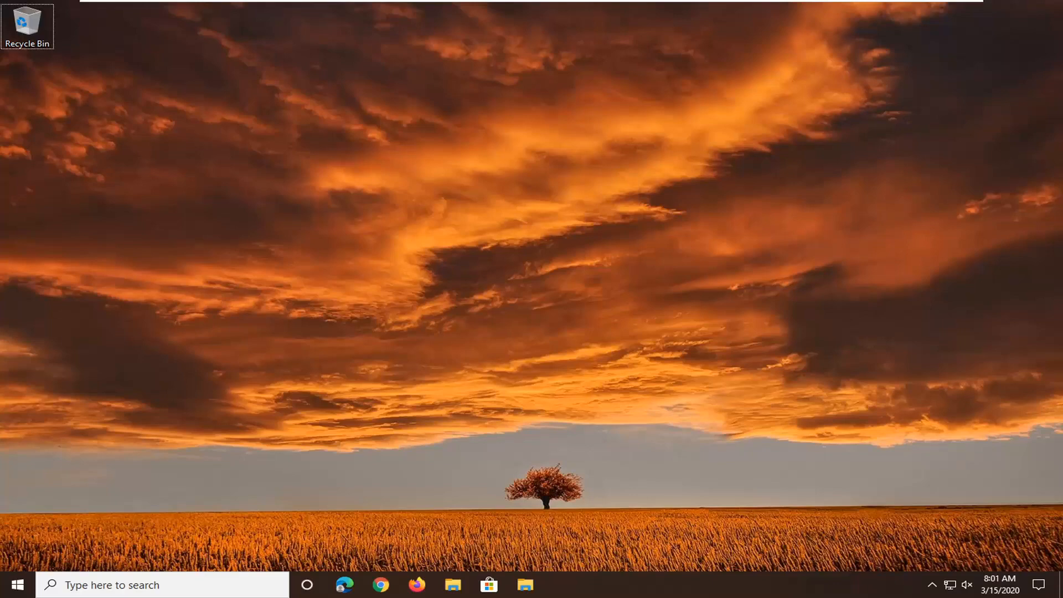
- Search for regedit and run Registry Editor as administrator, allowing it to make changes to the device
click(18, 586)
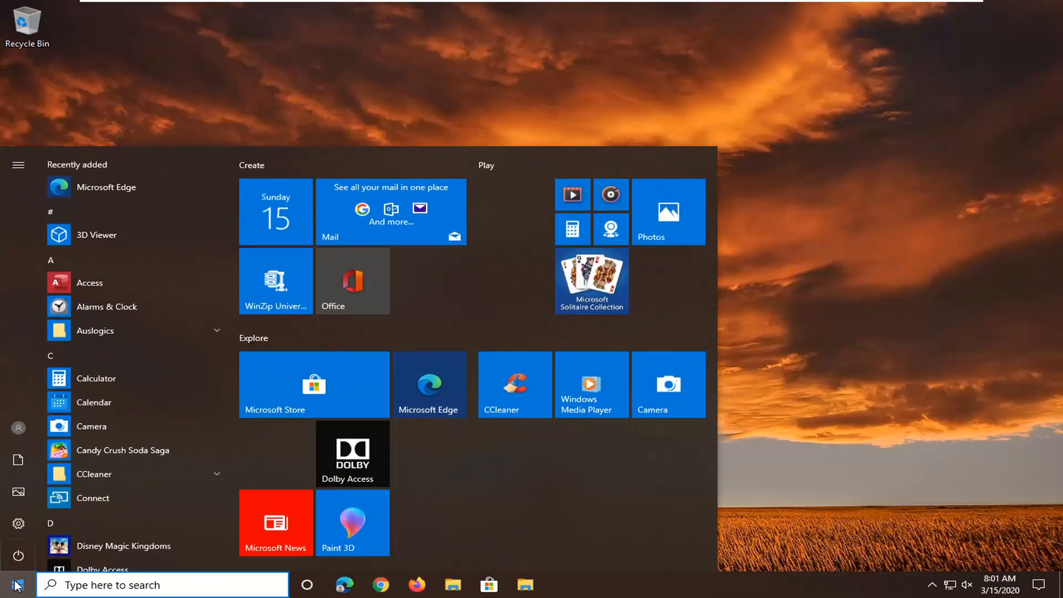
text(regedit)
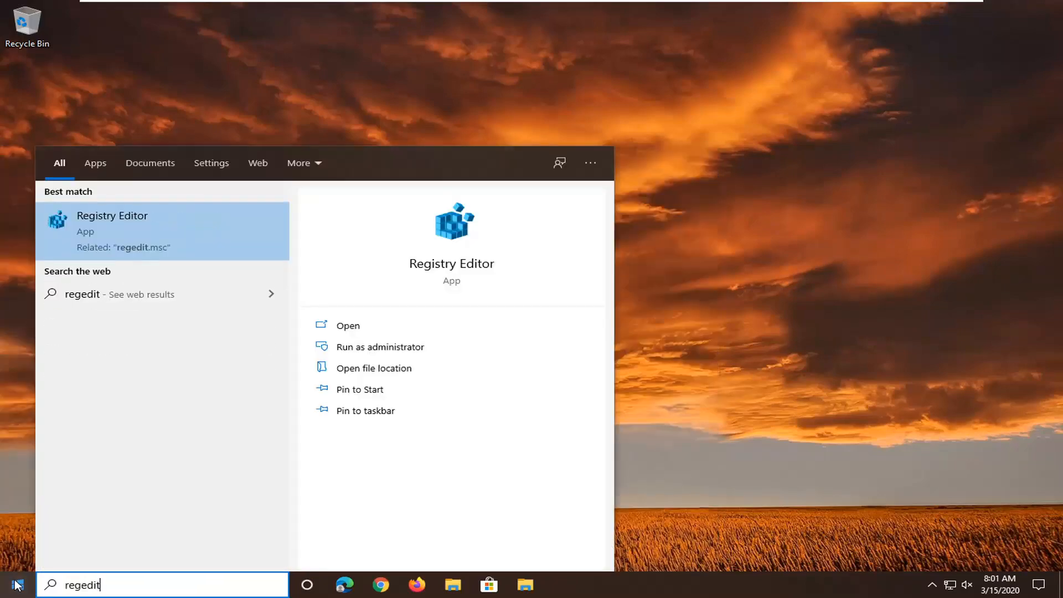
right_click(125, 243)
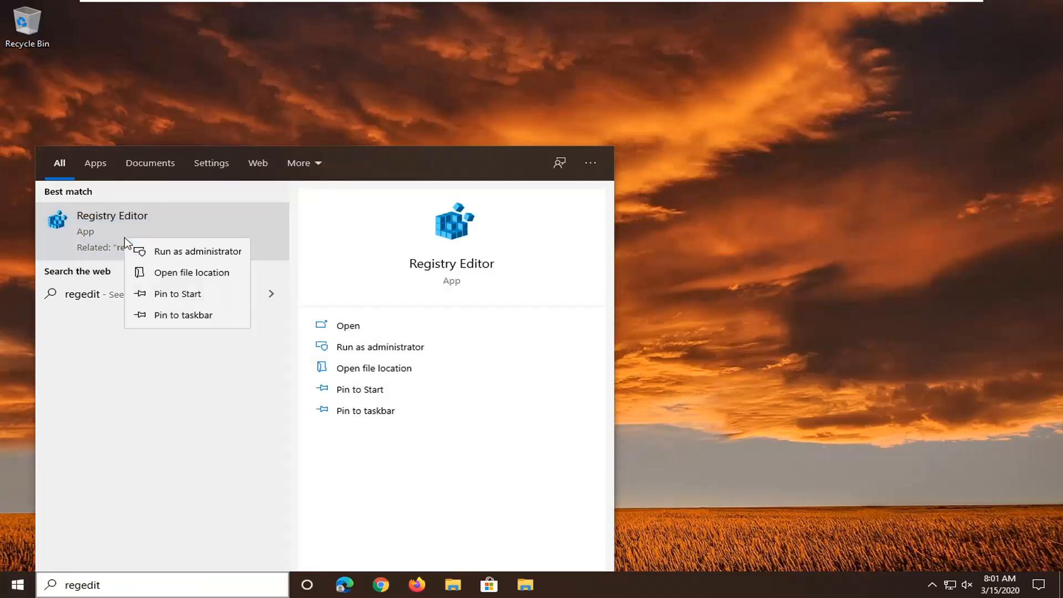
click(159, 251)
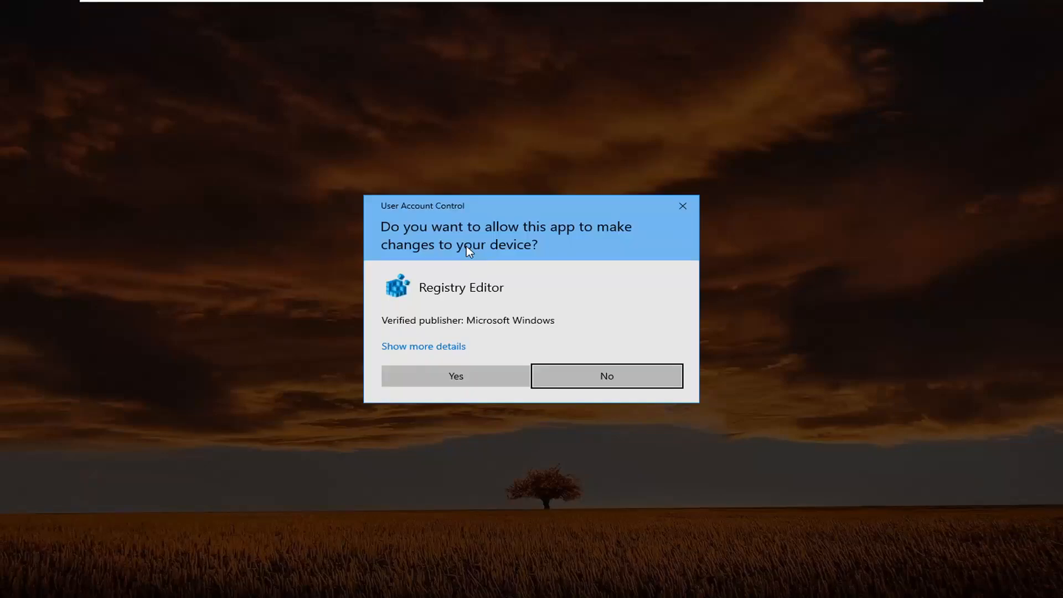
click(455, 374)
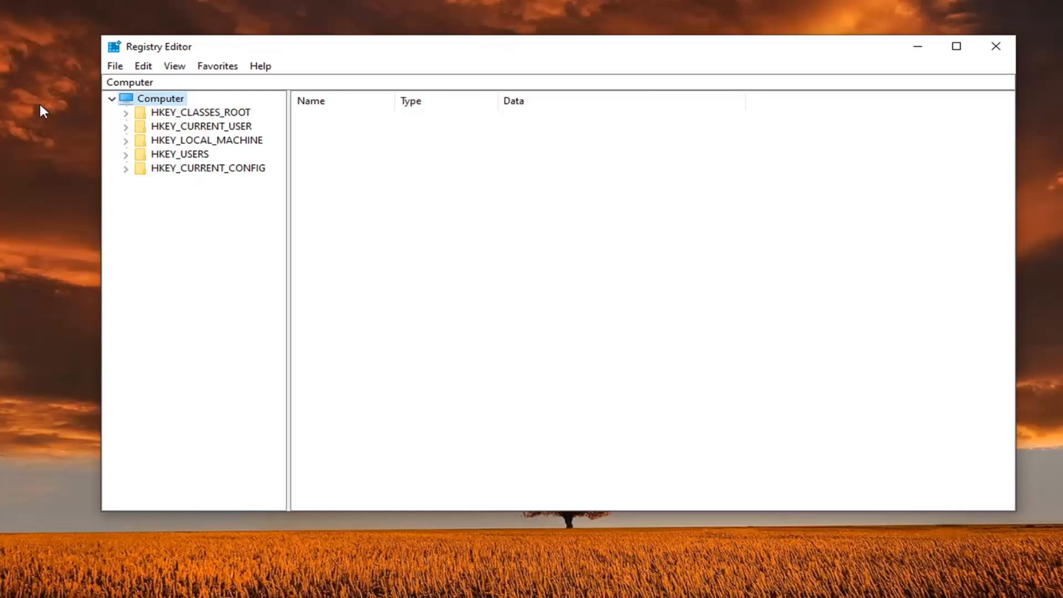
click(118, 68)
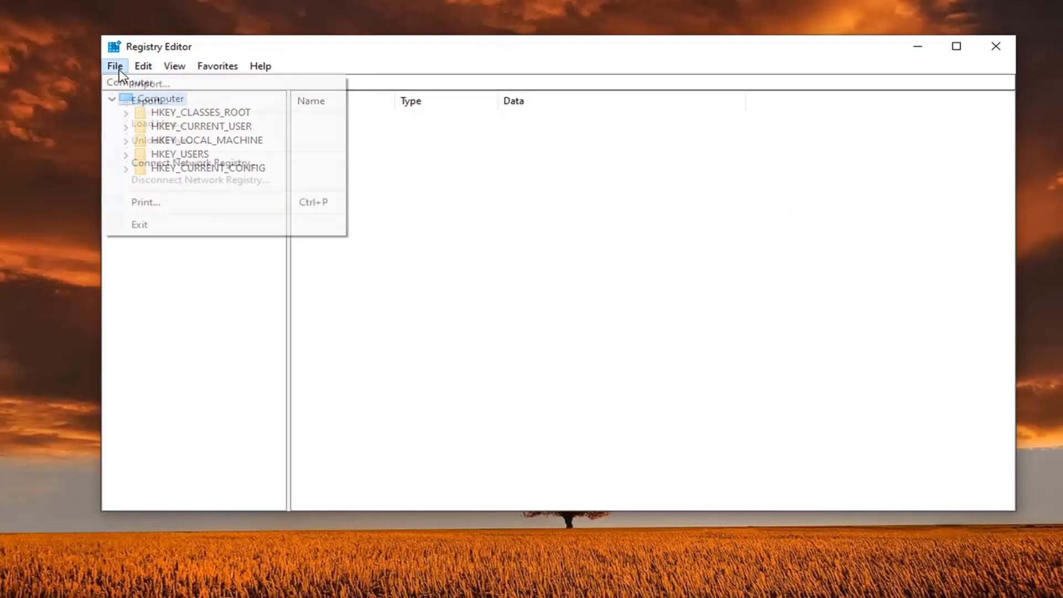
click(140, 101)
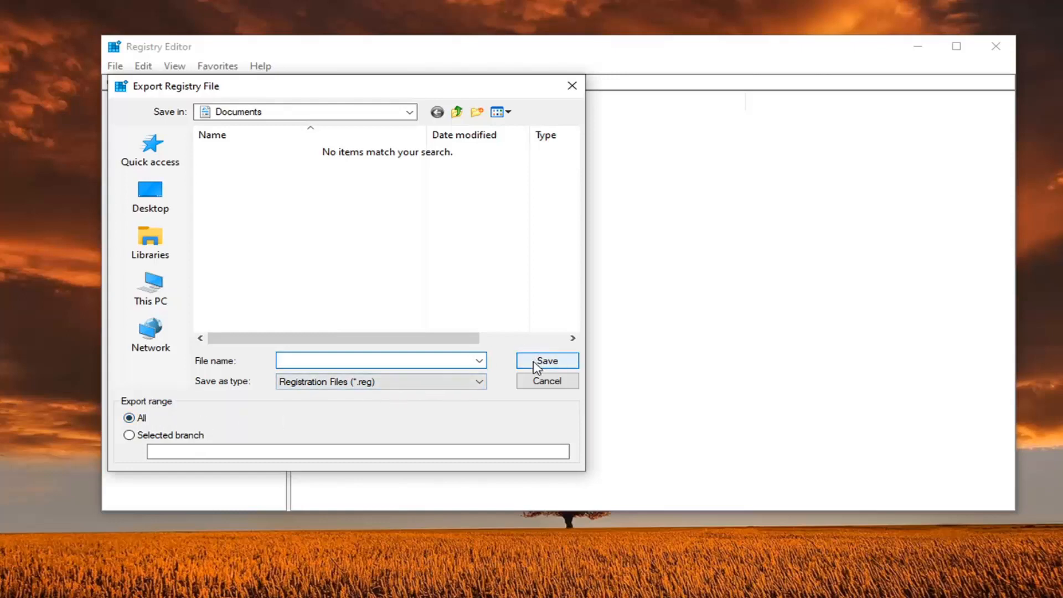
click(545, 385)
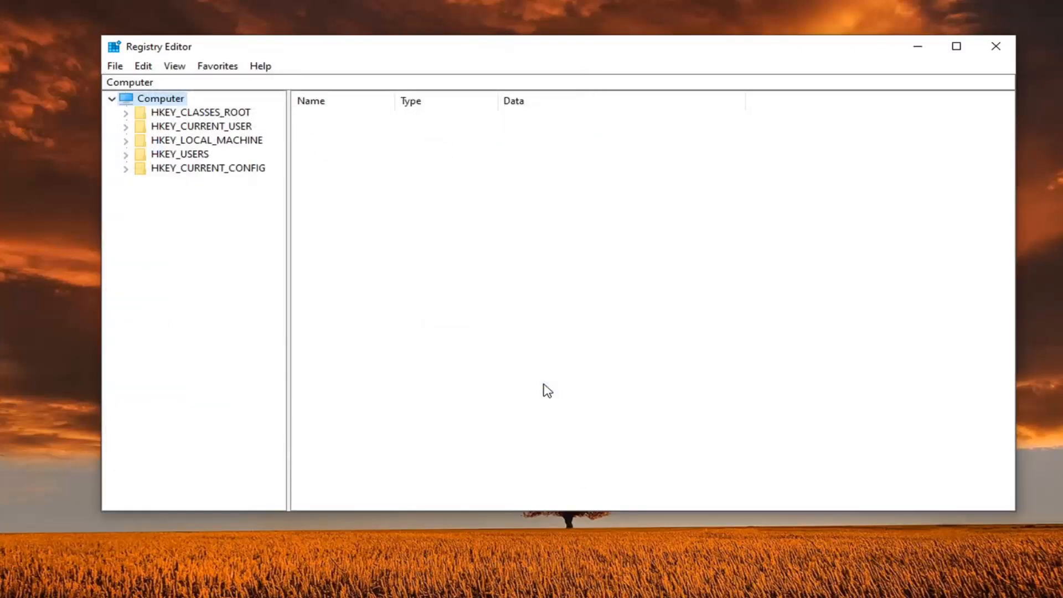
- Expand the registry tree to HKEY_LOCAL_MACHINE\SYSTEM\CurrentControlSet\Services and widen the key tree area
click(224, 142)
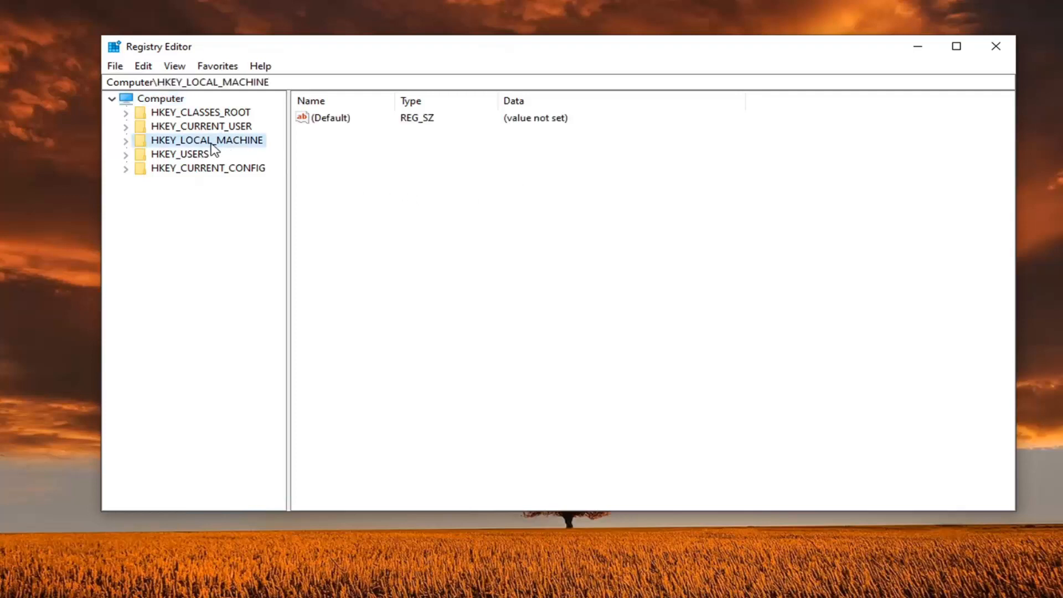
double_click(221, 144)
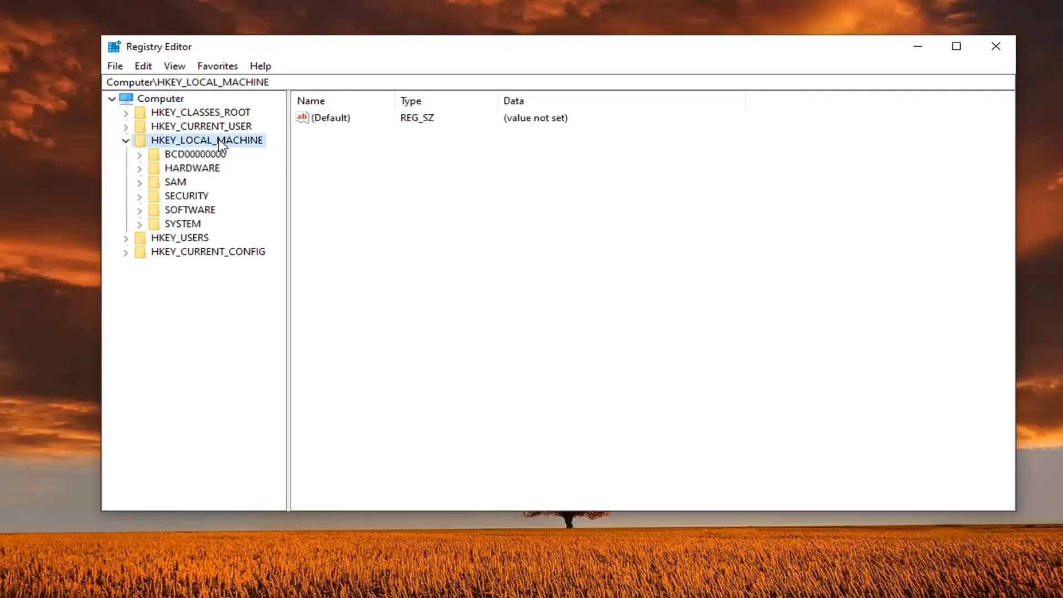
click(185, 225)
double_click(186, 226)
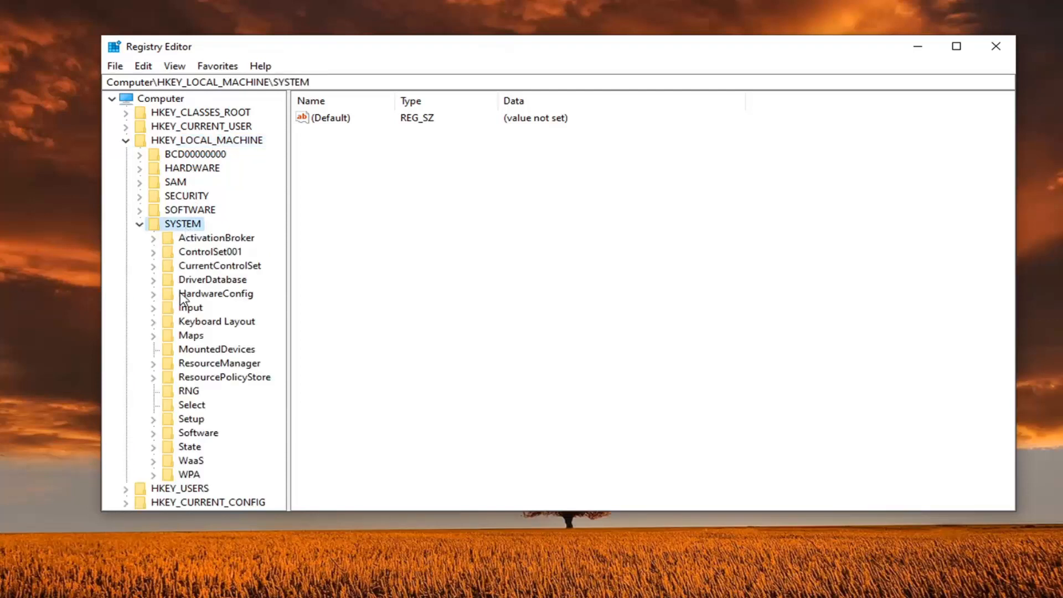
double_click(207, 269)
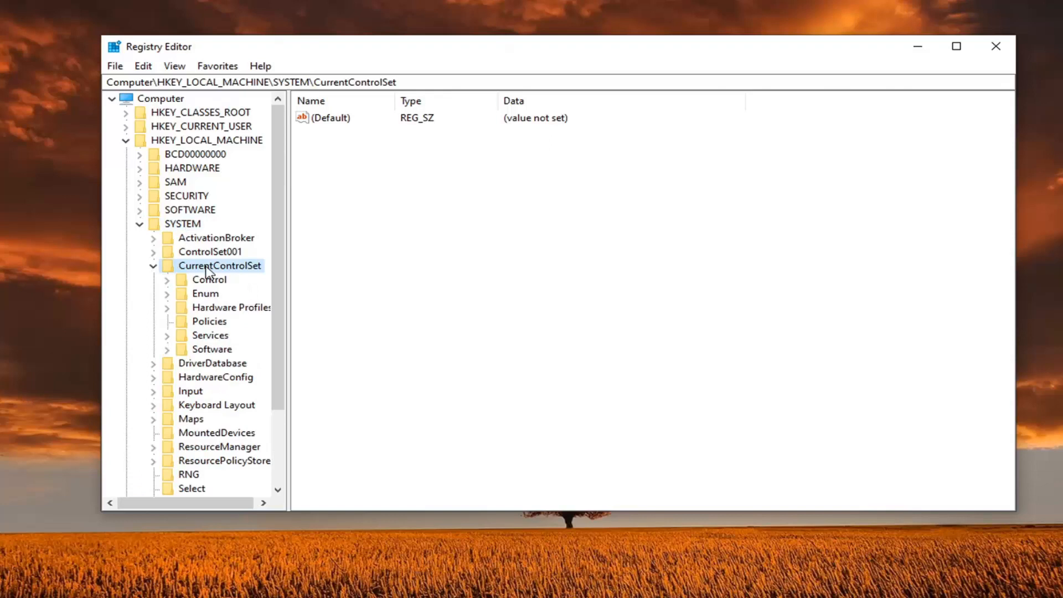
double_click(213, 336)
drag(288, 306, 380, 299)
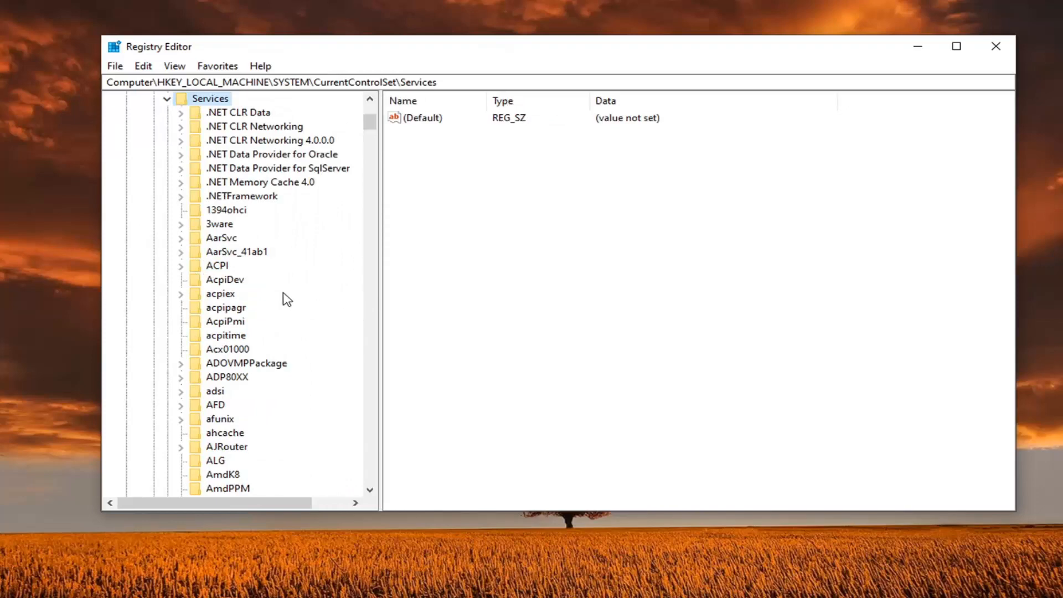
- Open the NlaSvc\Parameters\Internet key under Services and widen the Name column to show the full value names
scroll(286, 299, down, 20)
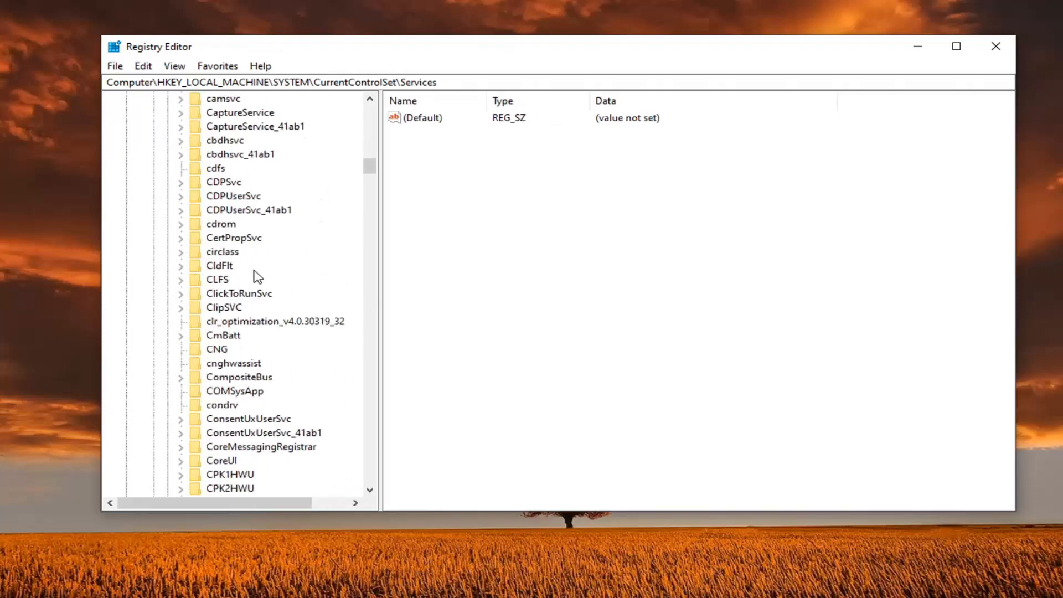
scroll(253, 275, down, 20)
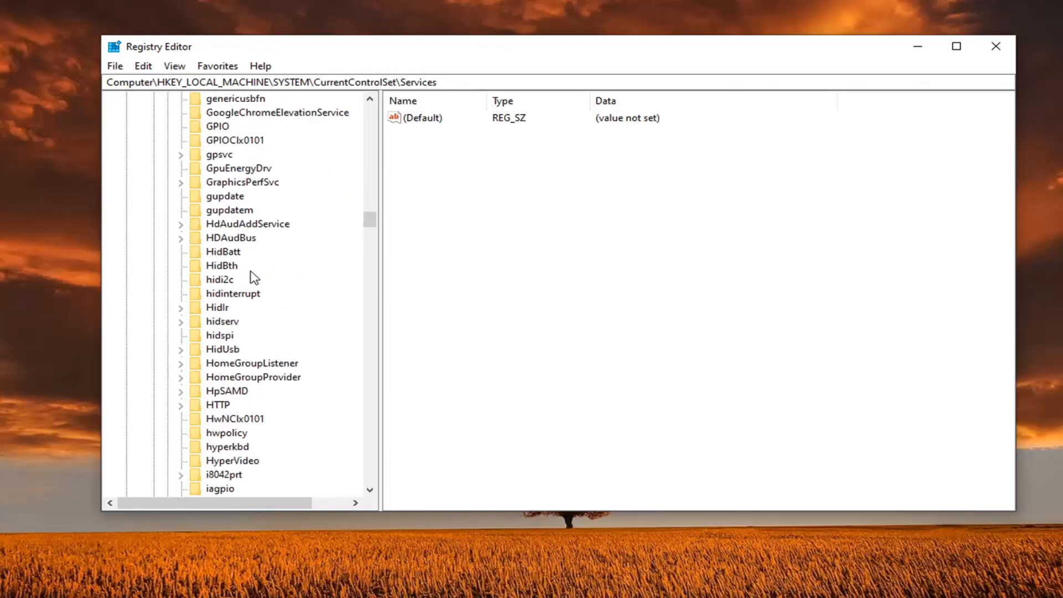
scroll(253, 279, down, 20)
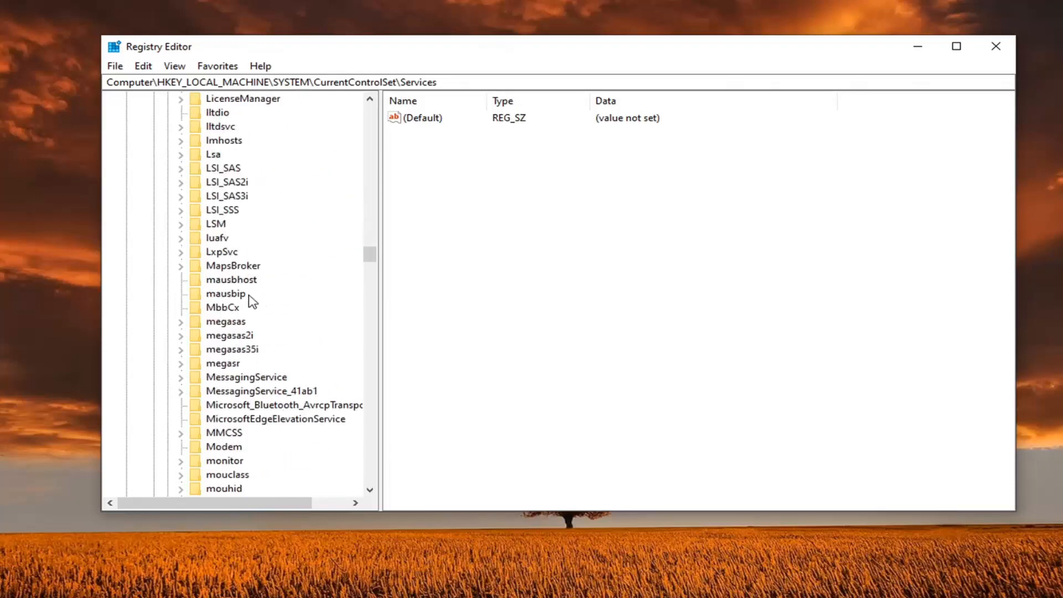
scroll(250, 338, down, 9)
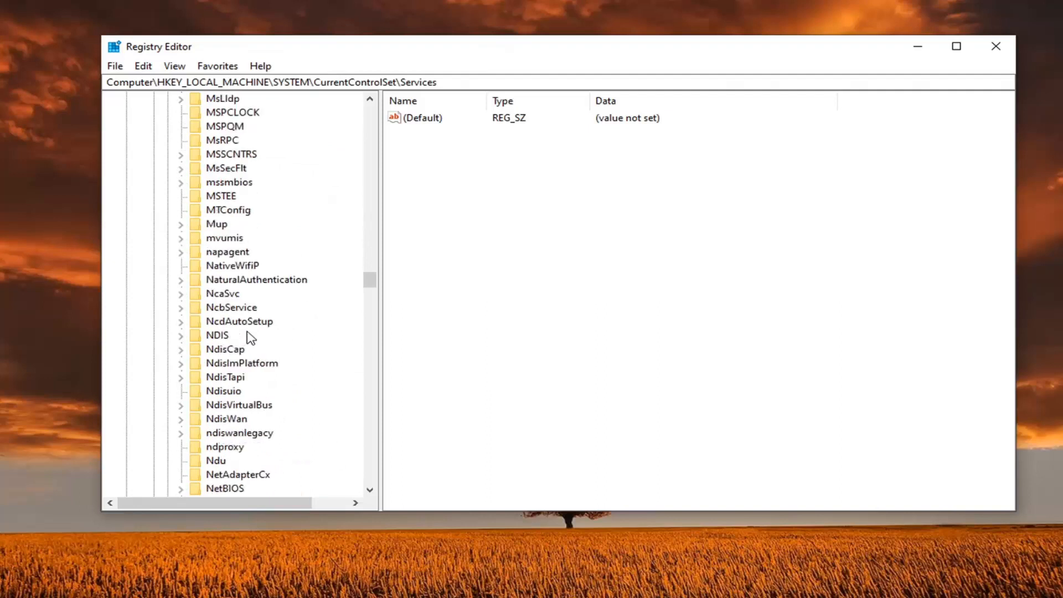
scroll(249, 339, down, 5)
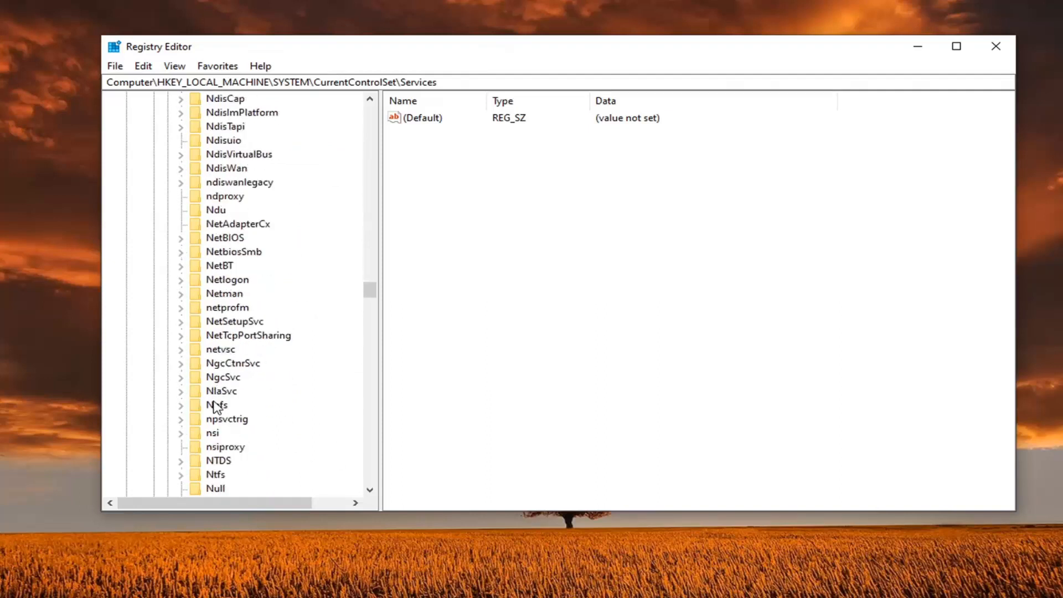
click(221, 391)
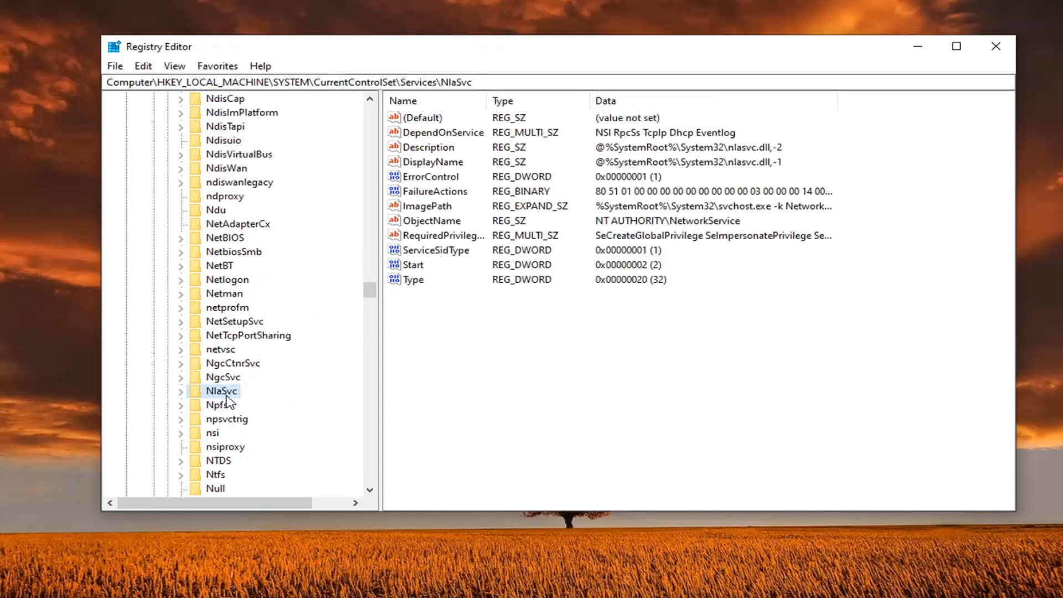
click(180, 392)
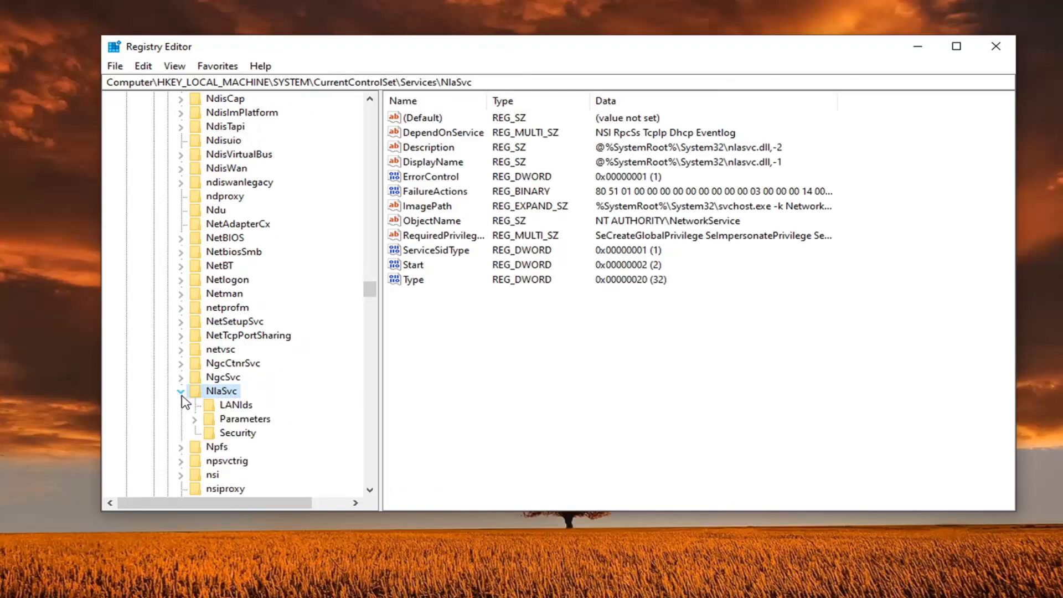
click(196, 421)
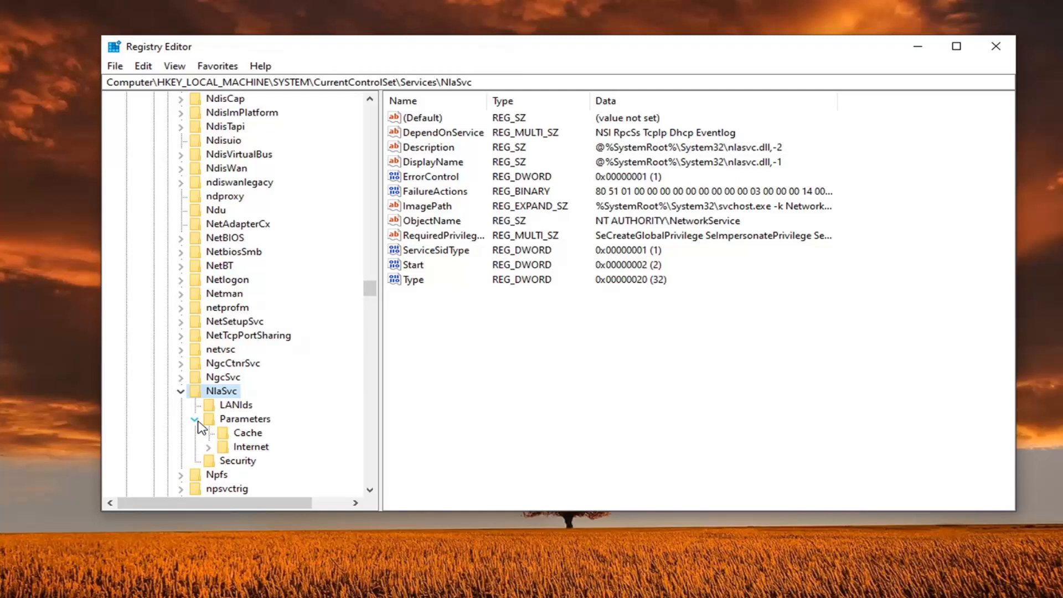
click(249, 449)
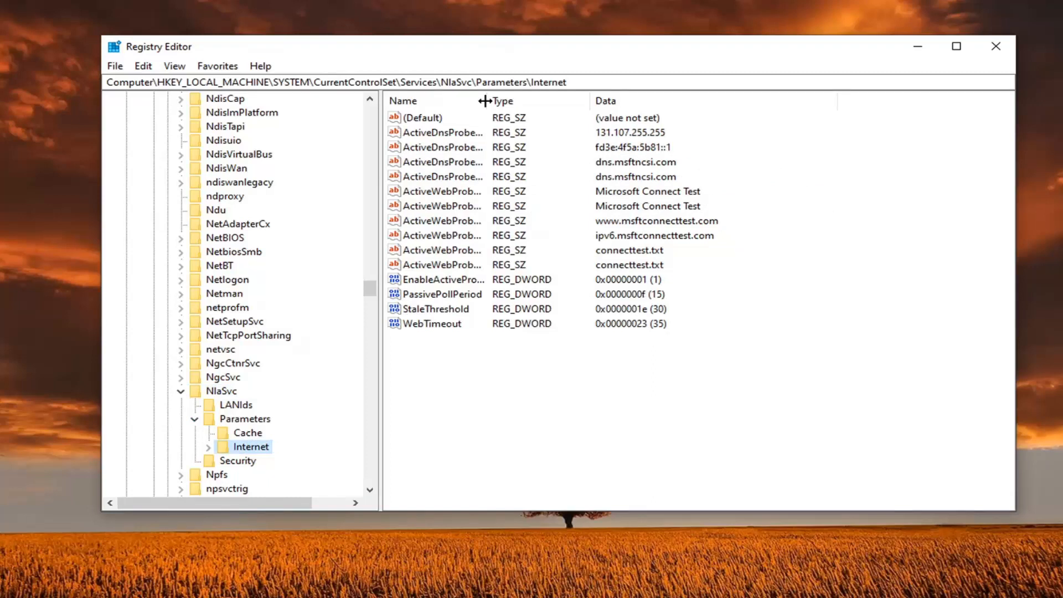
drag(483, 100, 560, 118)
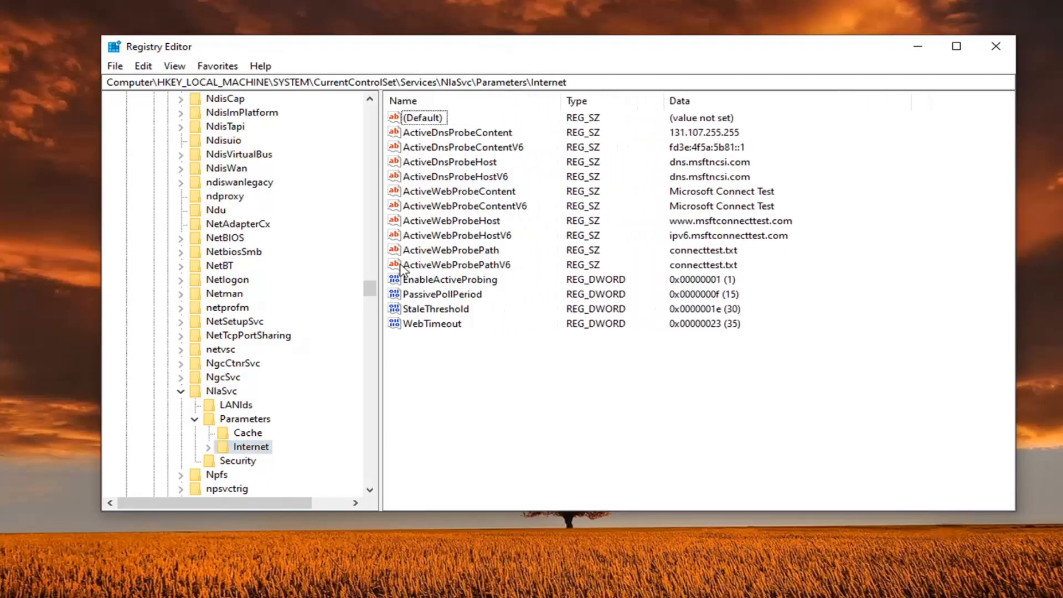
- Set the EnableActiveProbing DWORD value data to 0 in the Internet key
click(442, 282)
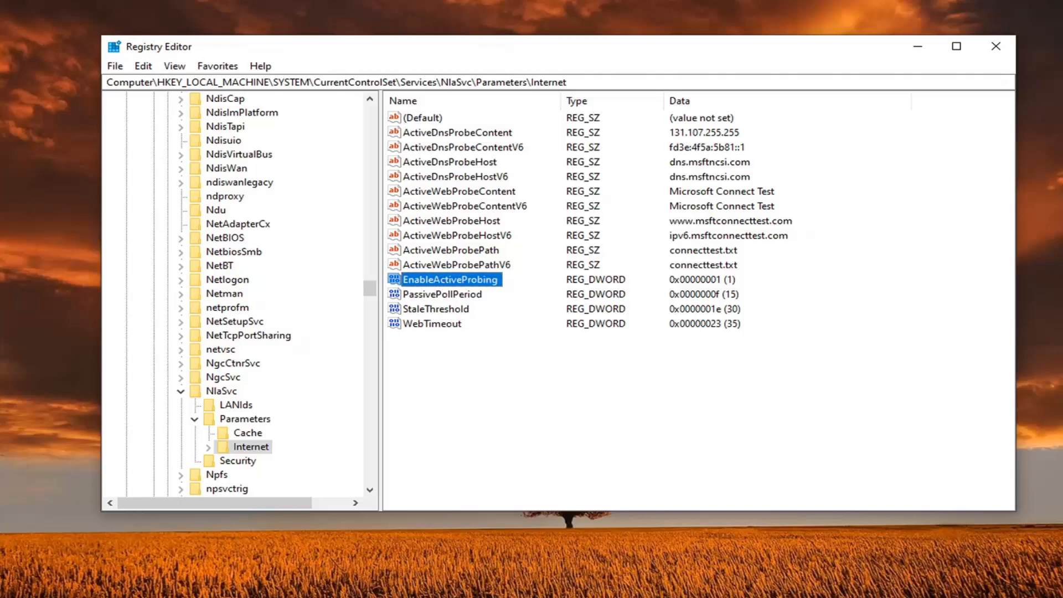
double_click(474, 283)
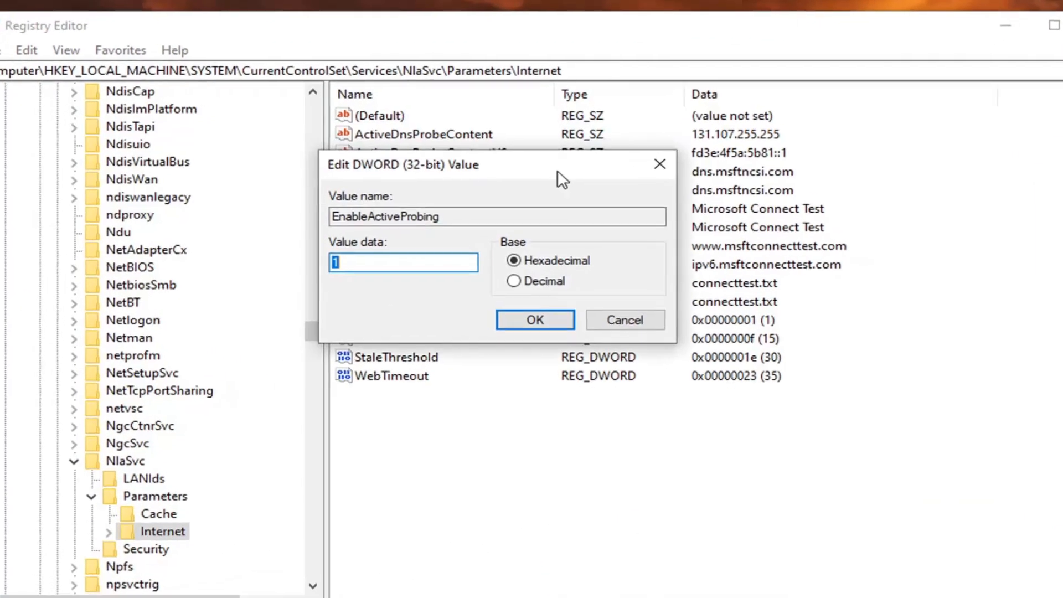
click(394, 262)
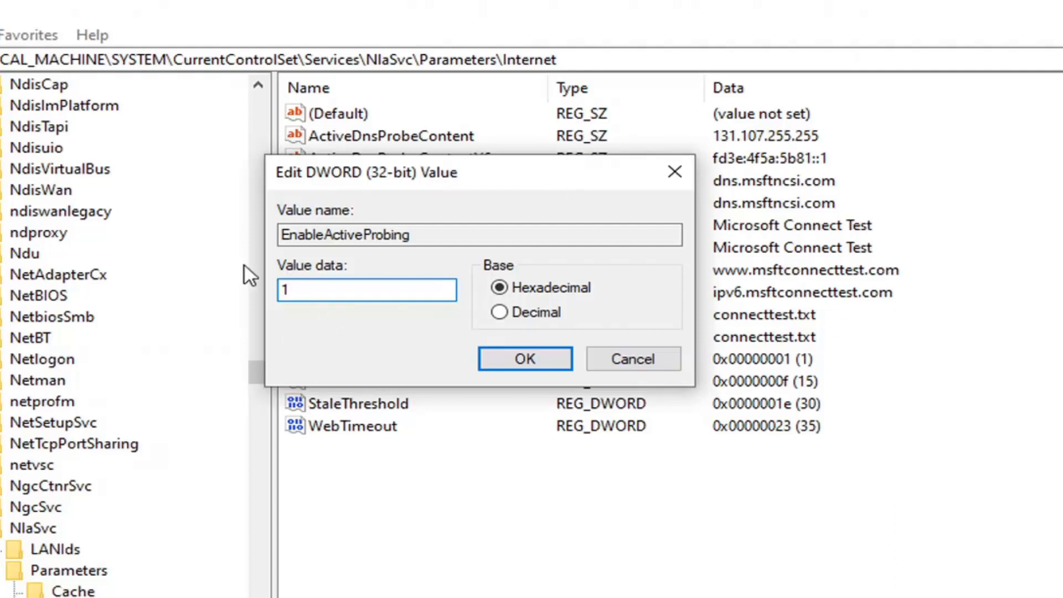
double_click(285, 290)
text(0)
click(534, 364)
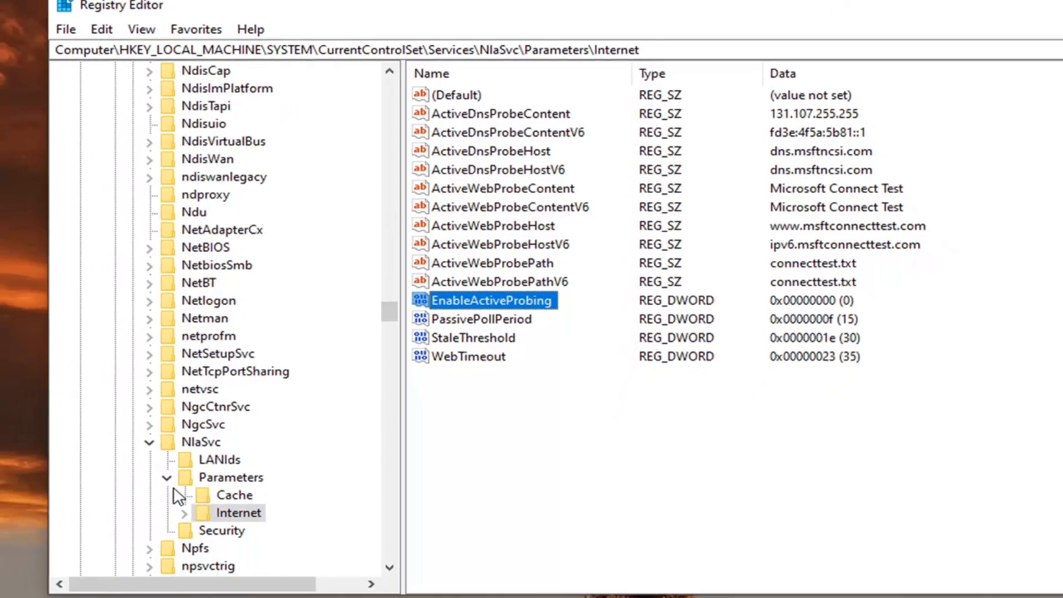
- Collapse the NlaSvc, Services, CurrentControlSet and SYSTEM branches in the registry tree
click(126, 500)
click(108, 462)
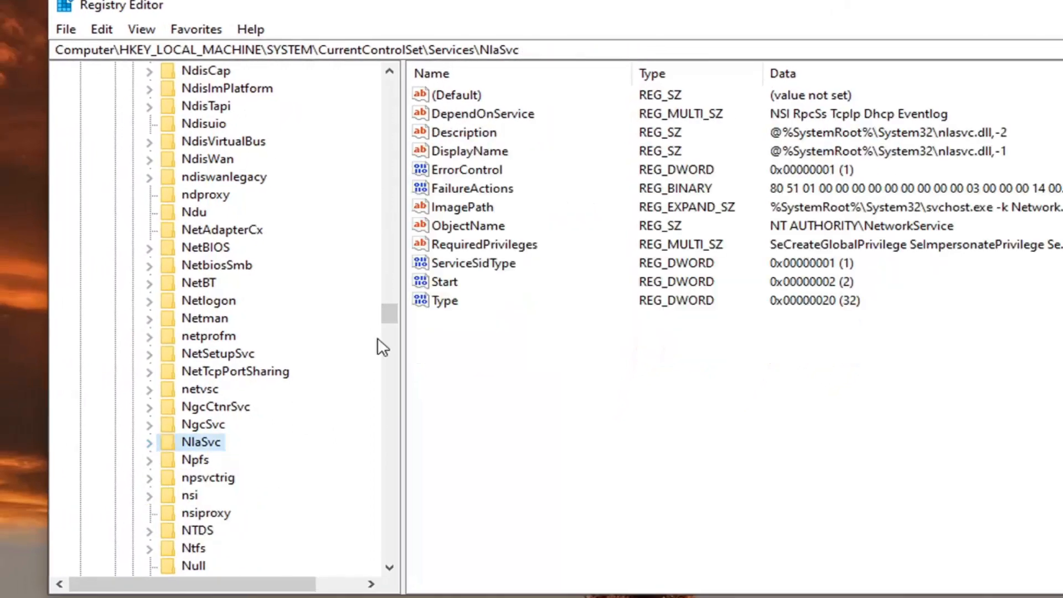
drag(389, 314, 389, 83)
scroll(342, 318, down, 13)
scroll(337, 427, up, 13)
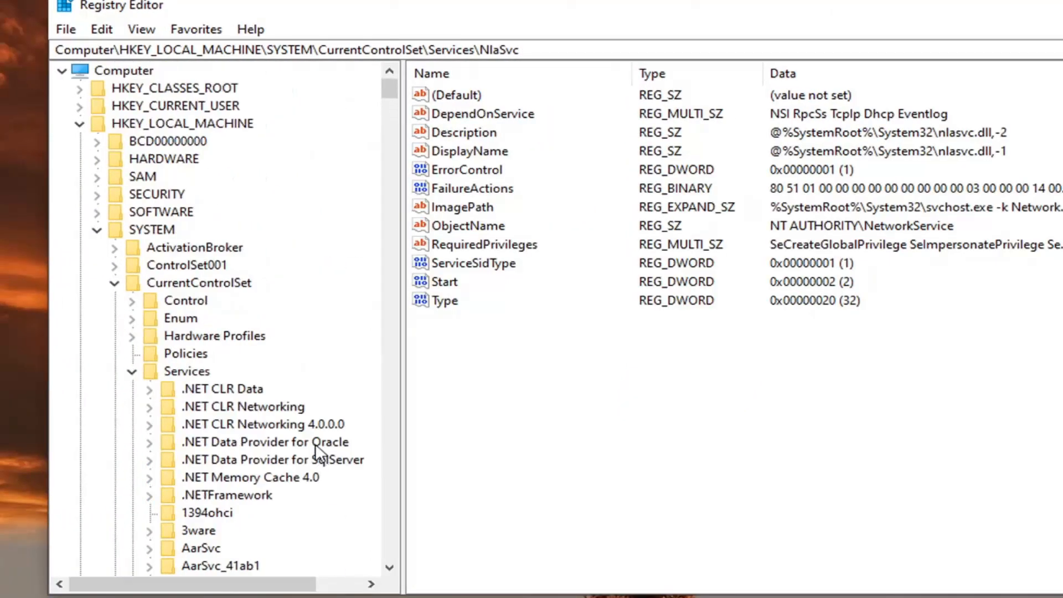
click(132, 371)
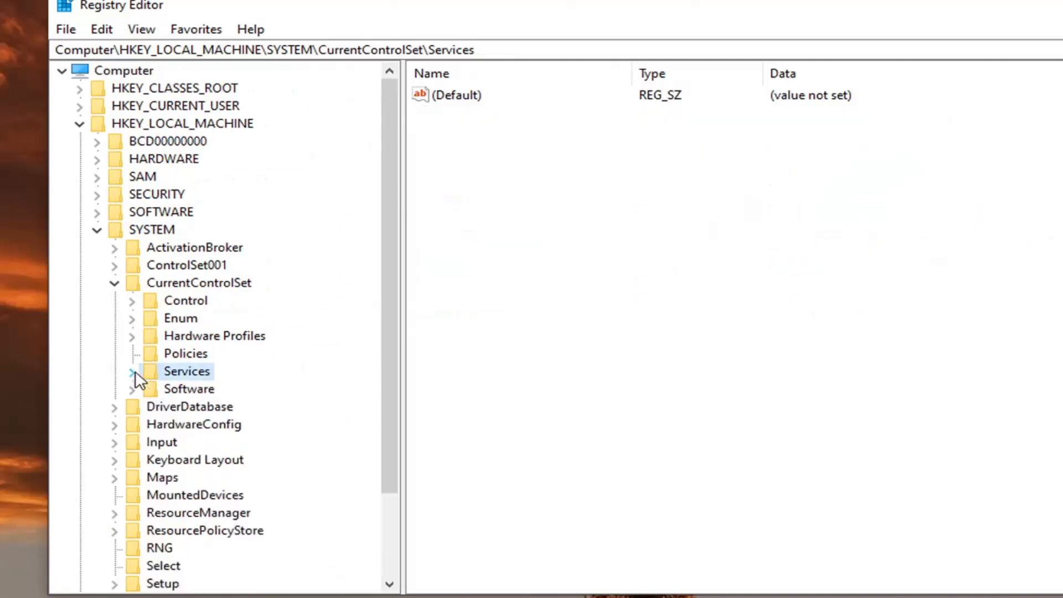
click(114, 283)
click(98, 229)
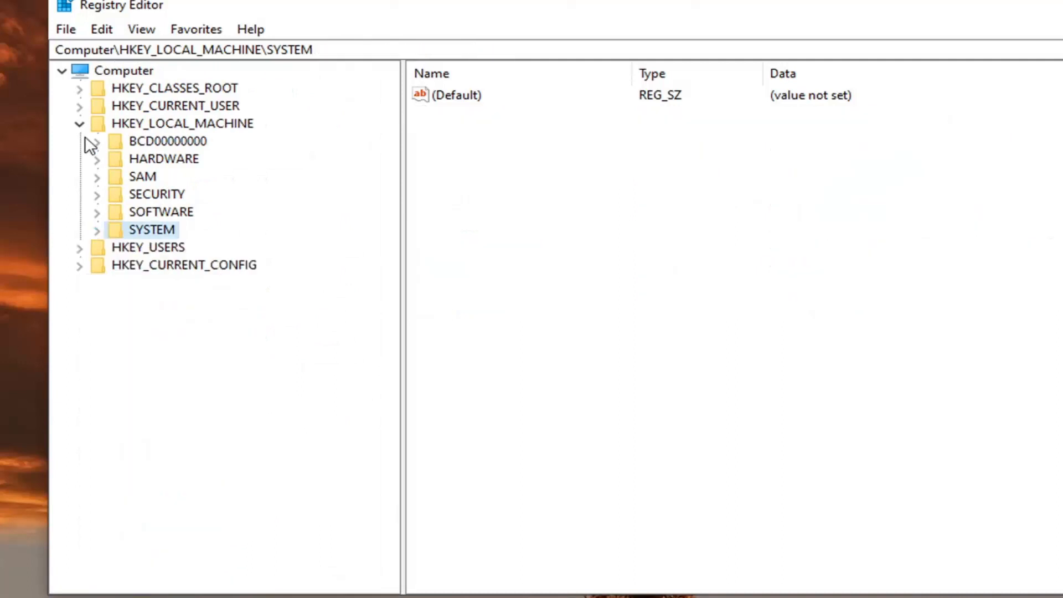
- Open the key HKEY_LOCAL_MACHINE\SOFTWARE\Policies\Microsoft\Windows\NetworkConnectivityStatusIndicator in the registry tree
click(147, 124)
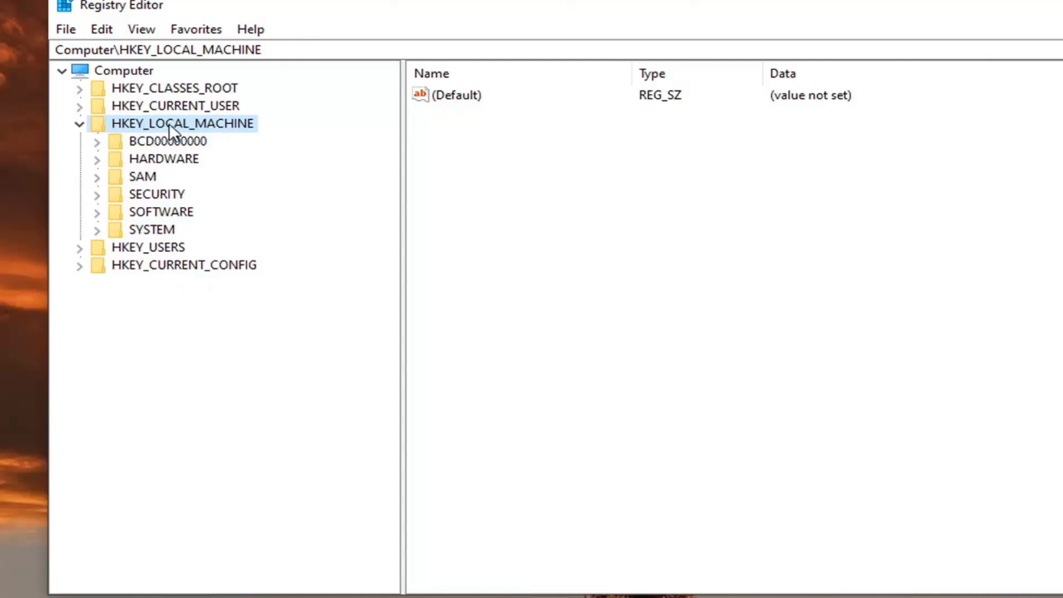
click(148, 212)
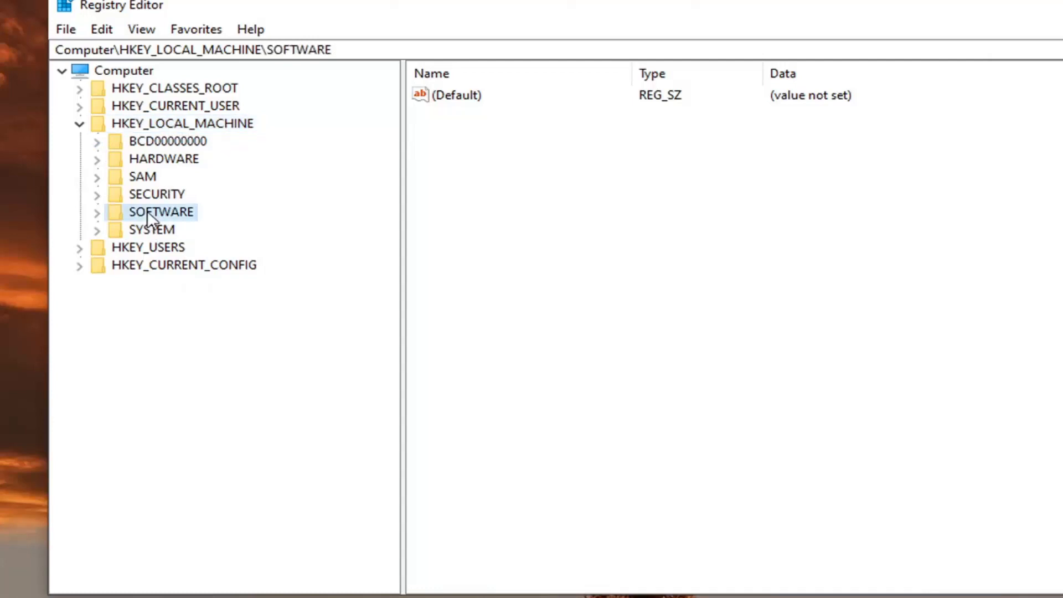
double_click(153, 216)
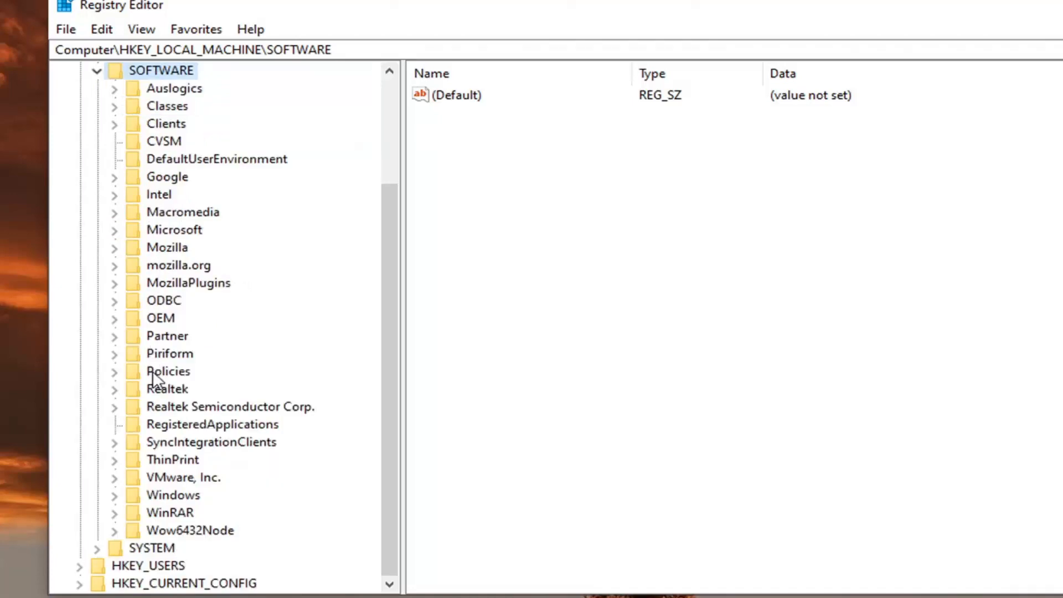
double_click(157, 371)
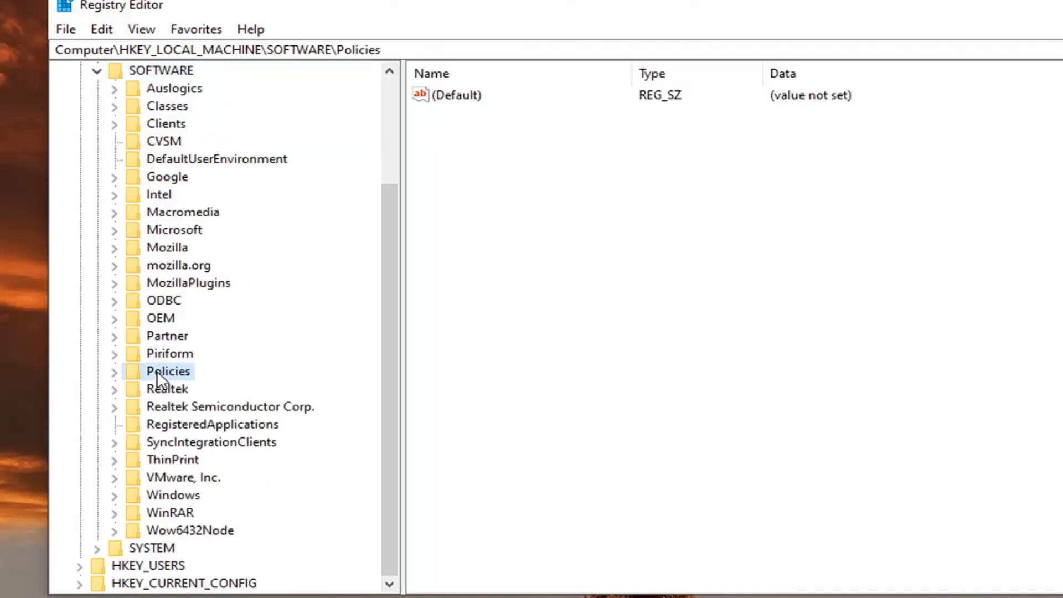
double_click(168, 388)
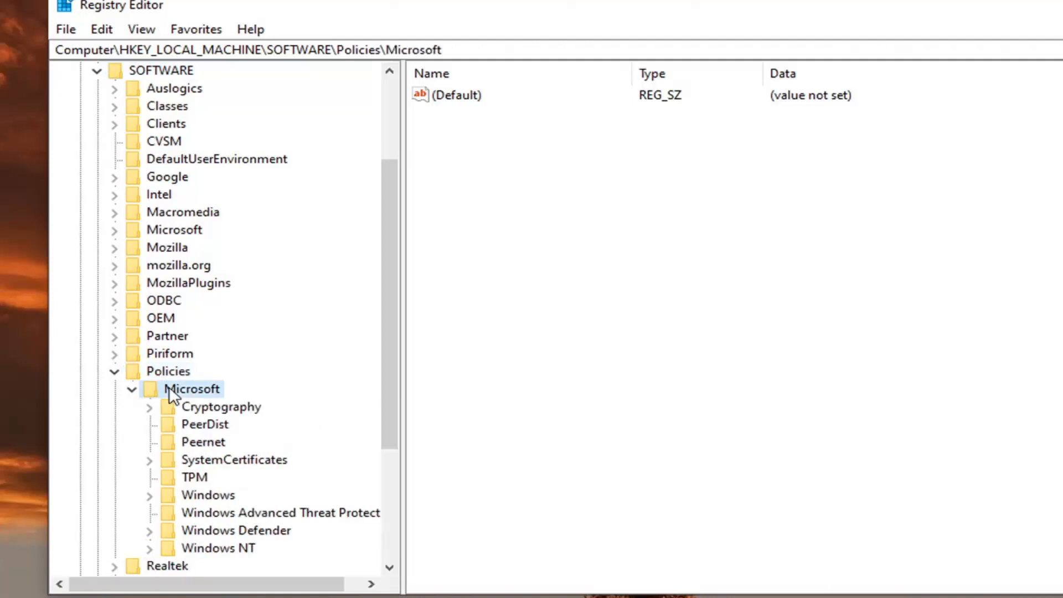
double_click(195, 498)
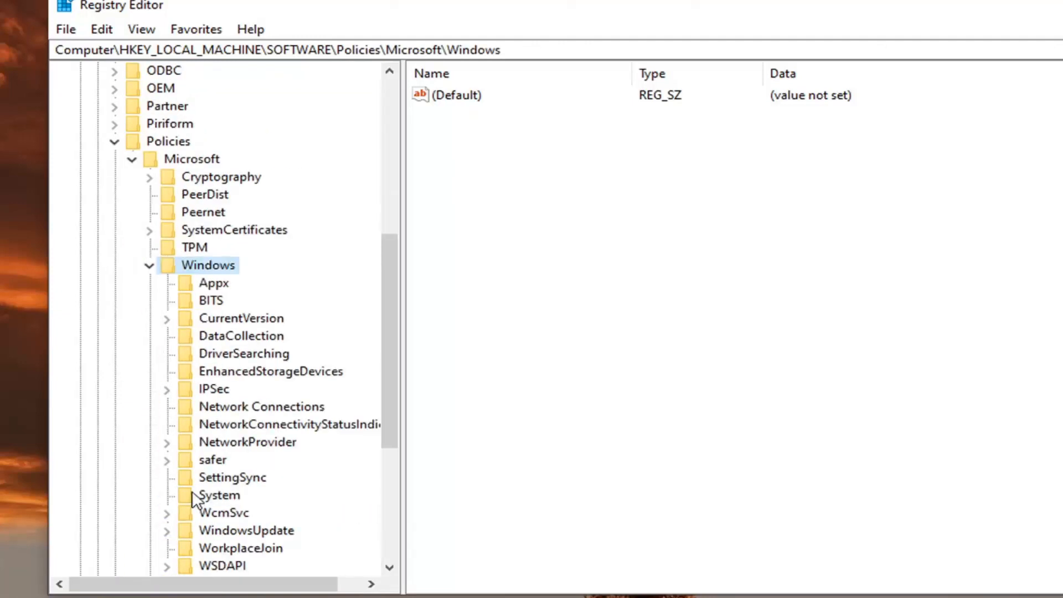
click(264, 433)
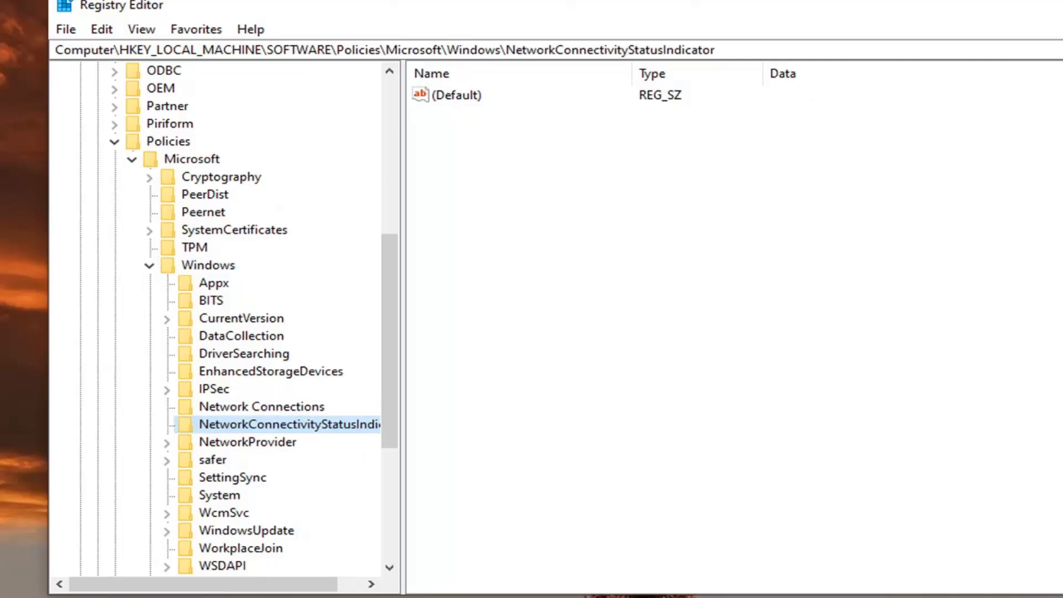
- Create a DWORD (32-bit) value named NoActiveProbe in the NetworkConnectivityStatusIndicator key
click(478, 134)
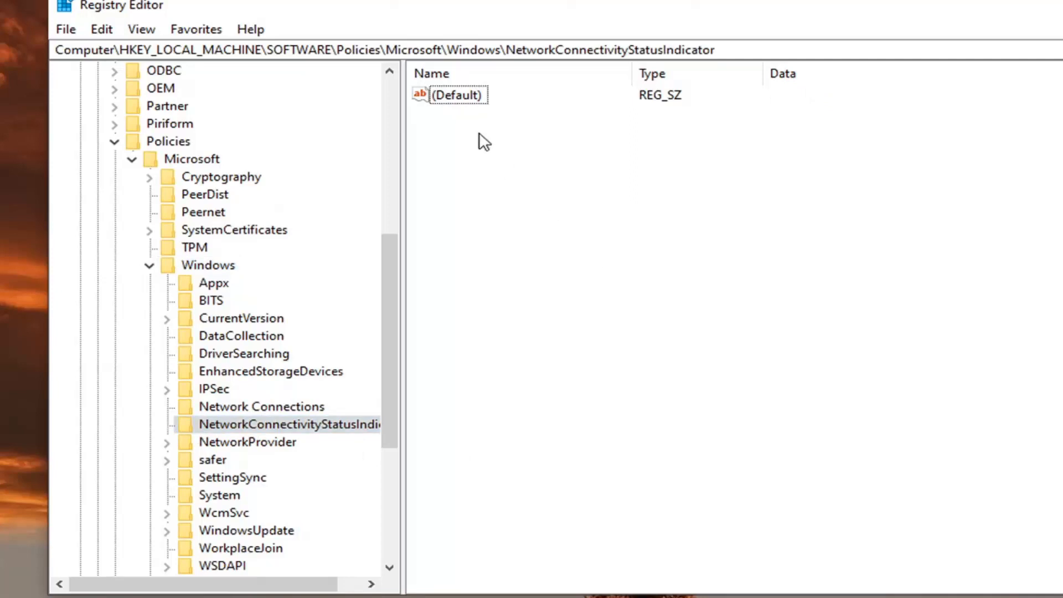
right_click(454, 160)
mouse_move(548, 171)
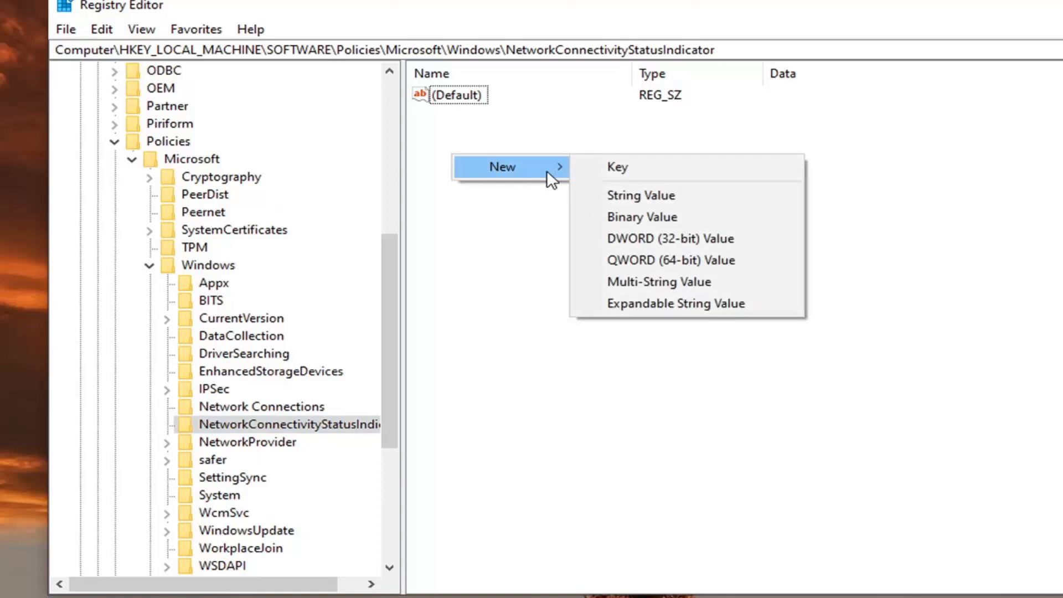
click(668, 238)
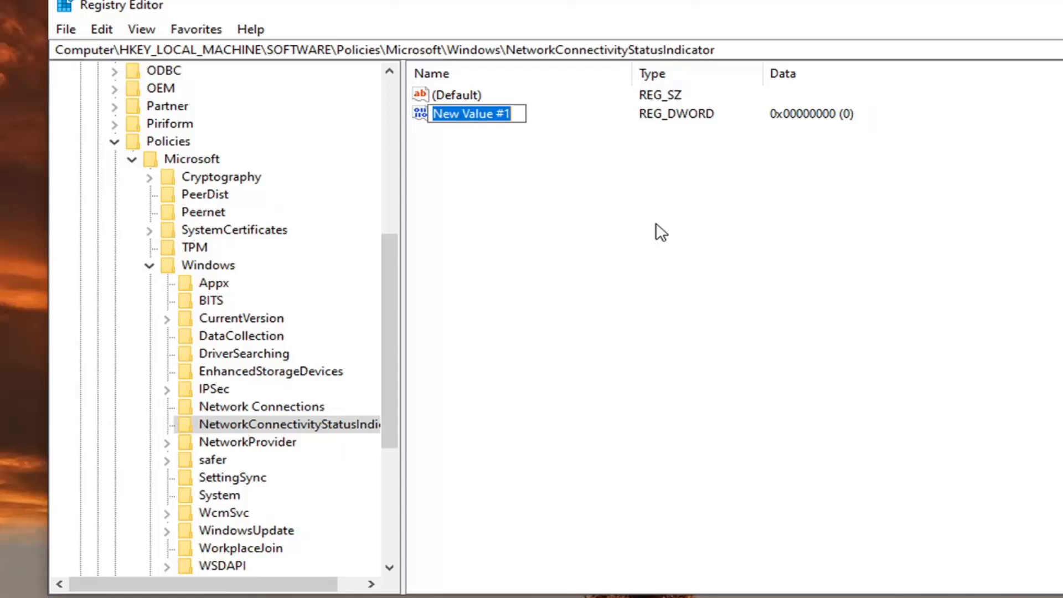
text(No)
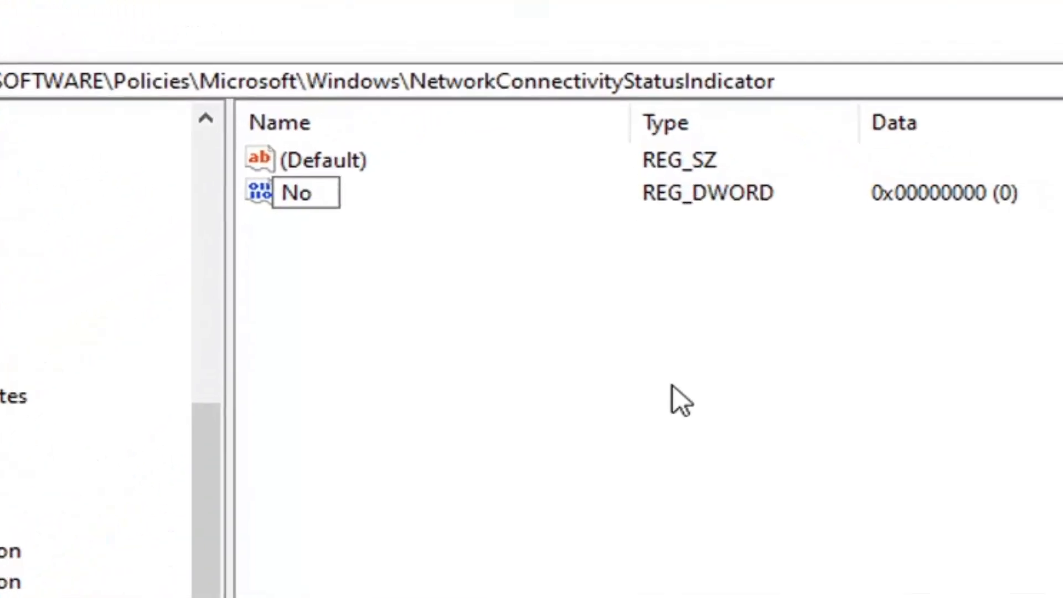
text(ActiveProbl)
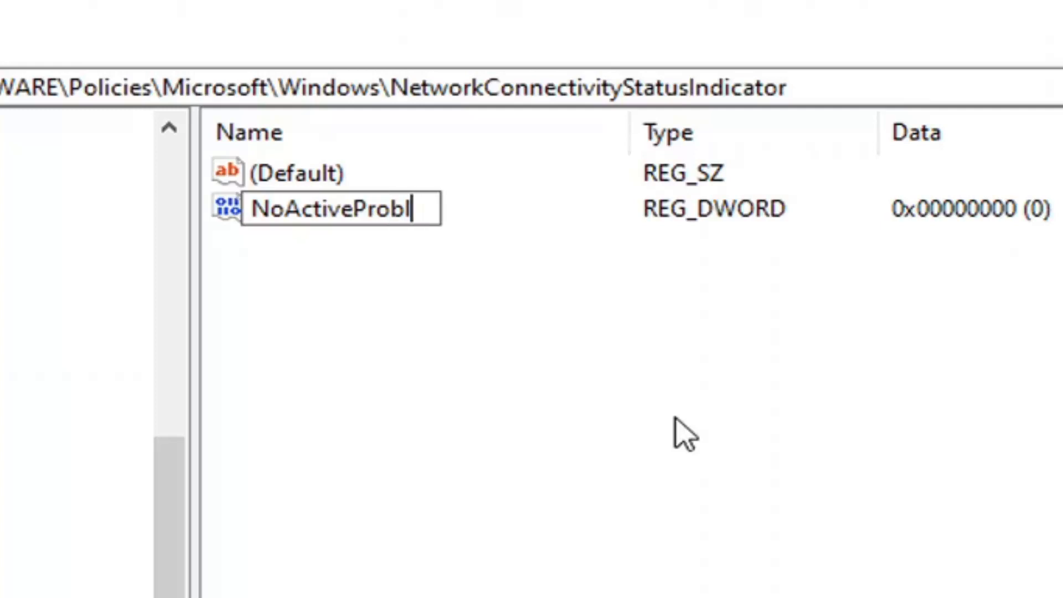
key(BackSpace)
text(e)
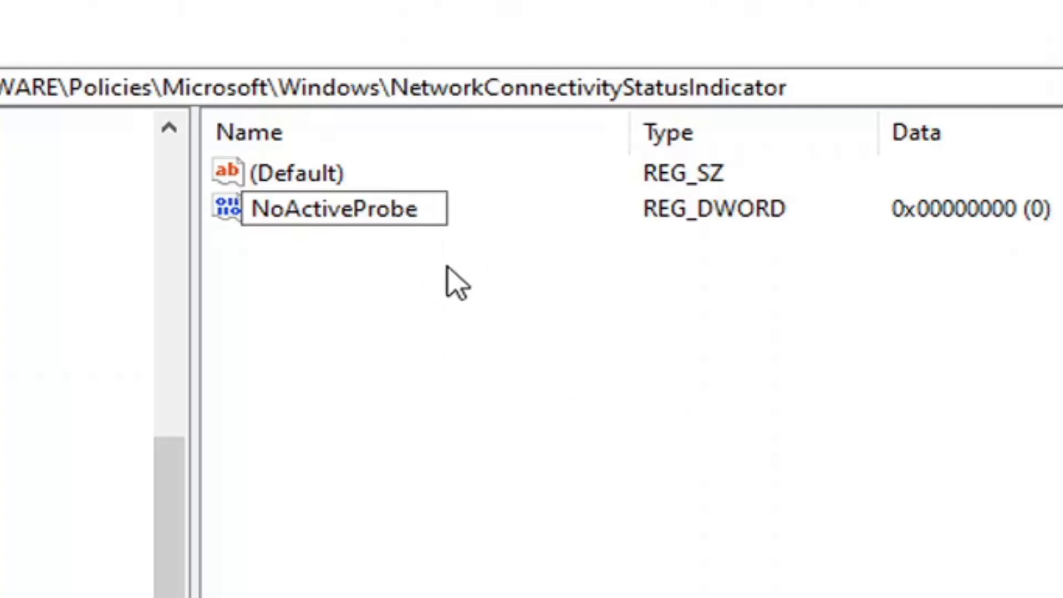
key(Return)
click(320, 239)
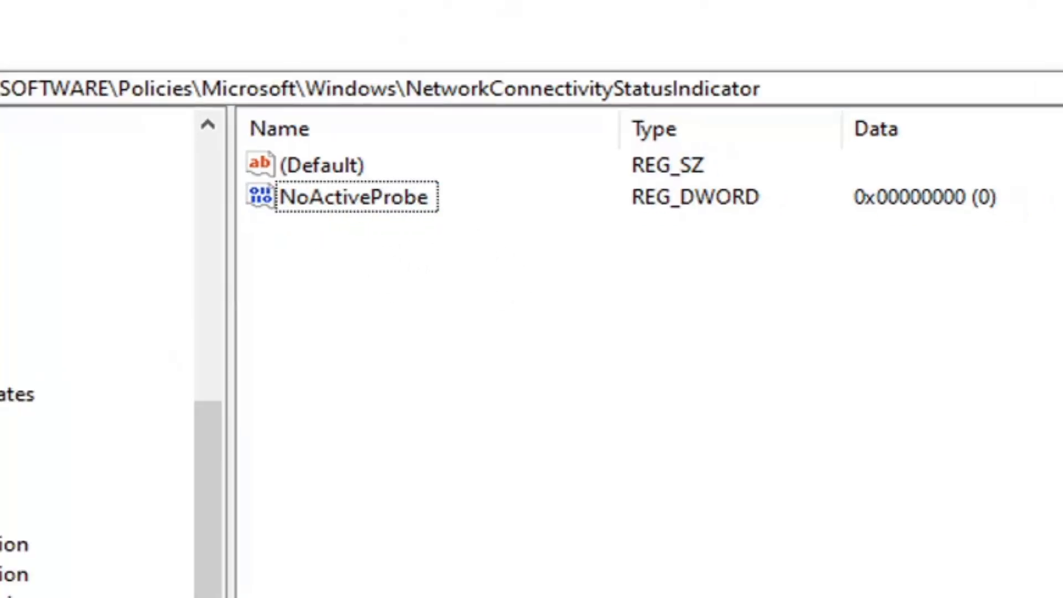
- Set the NoActiveProbe value data to 1 with hexadecimal base
double_click(338, 213)
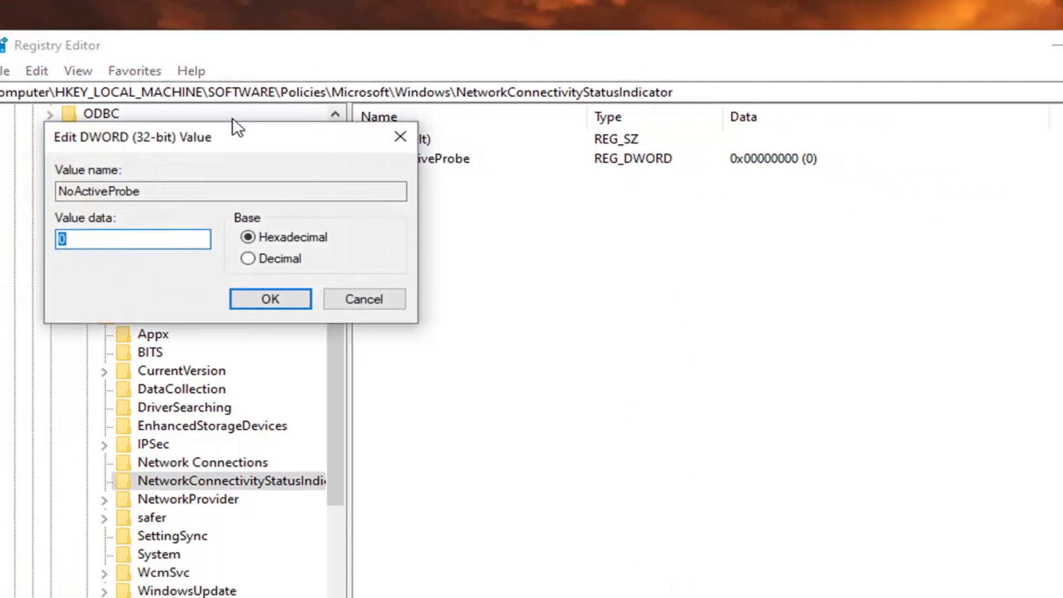
drag(234, 137, 633, 164)
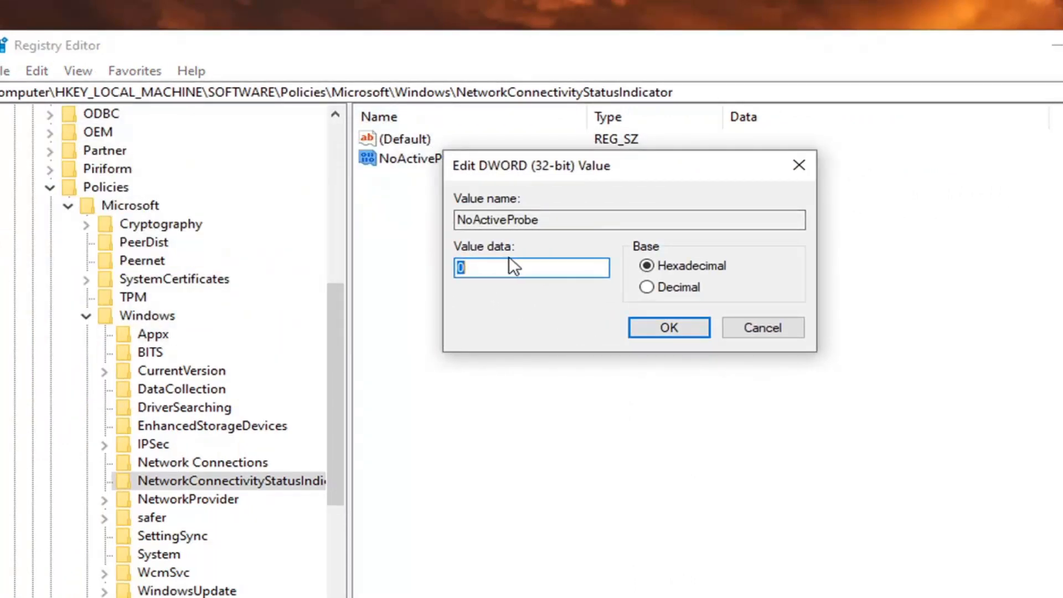
click(498, 268)
drag(510, 276, 417, 266)
text(1)
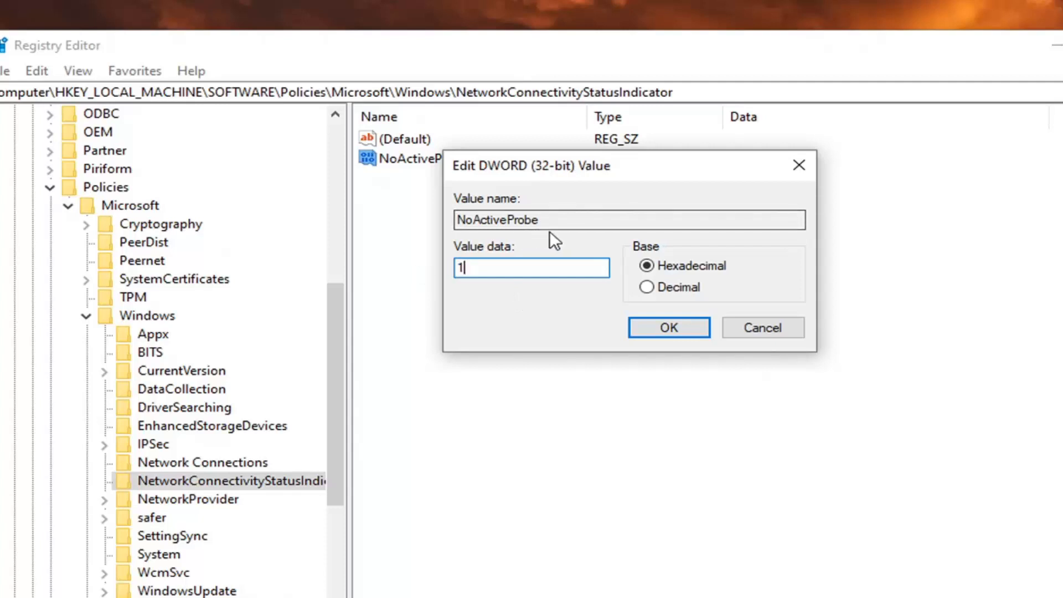
click(673, 332)
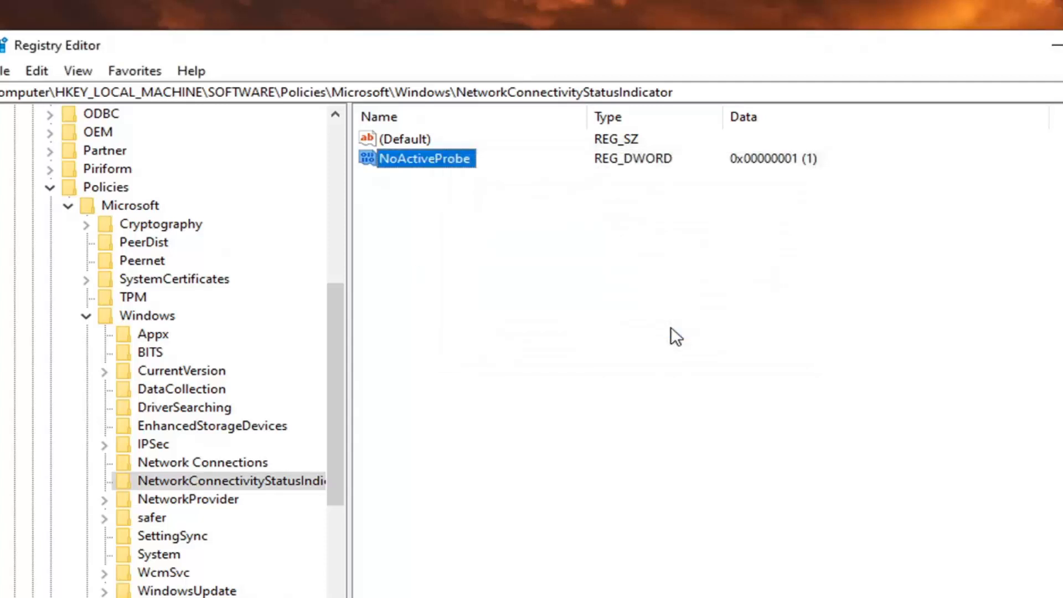
click(646, 317)
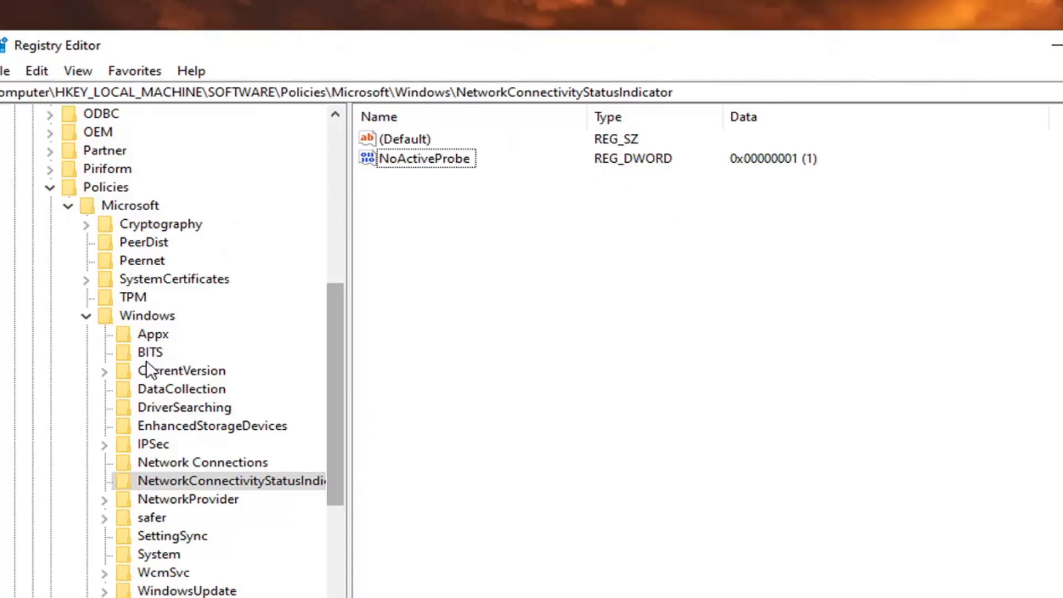
- Collapse the registry tree from the Windows policies branch up to HKEY_LOCAL_MACHINE and close the Registry Editor
click(86, 316)
click(67, 241)
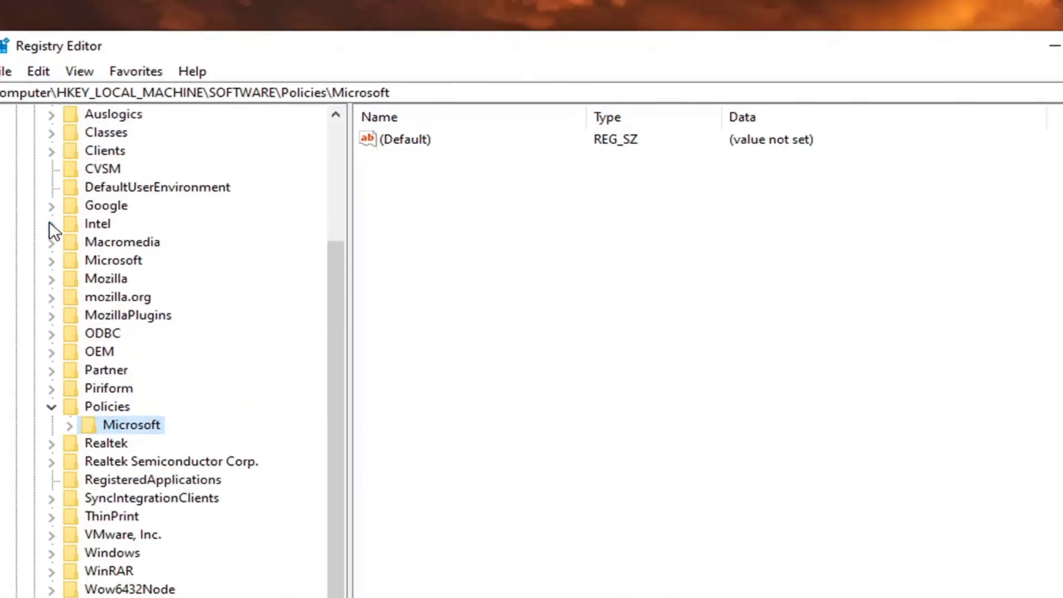
click(51, 407)
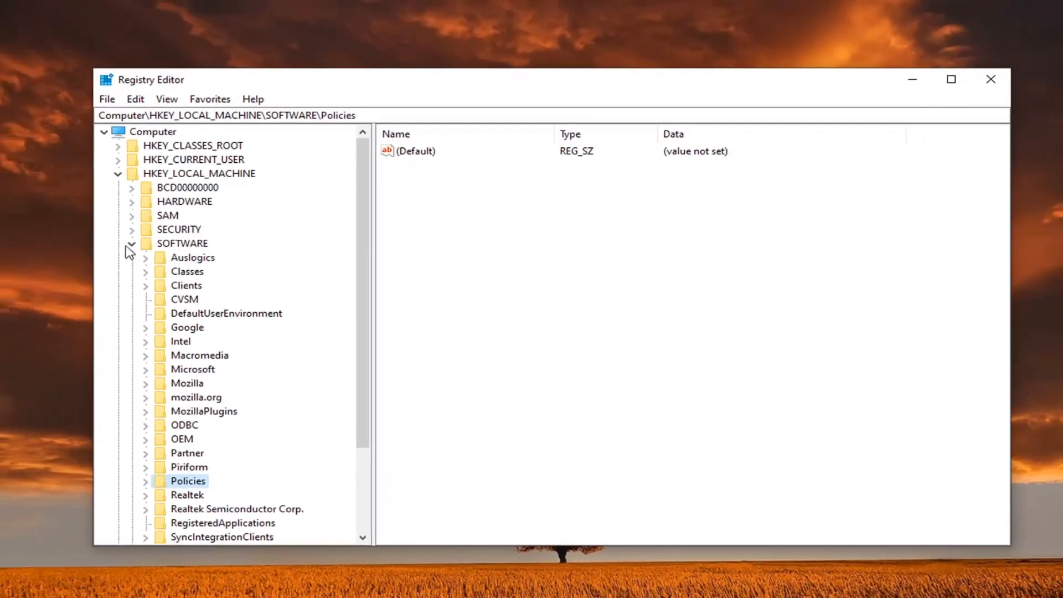
click(131, 244)
click(117, 173)
click(149, 132)
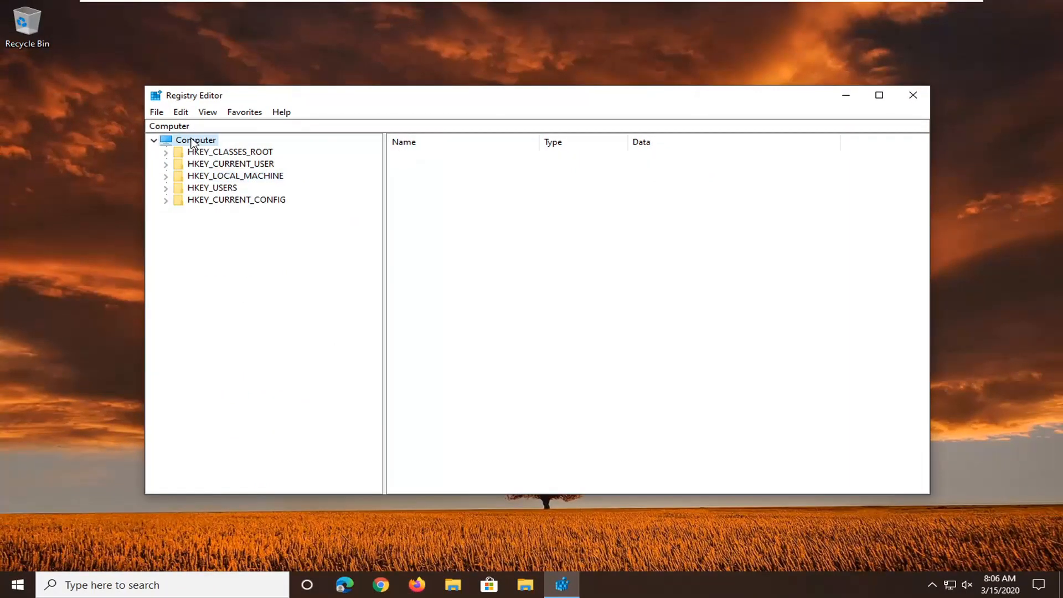
click(915, 100)
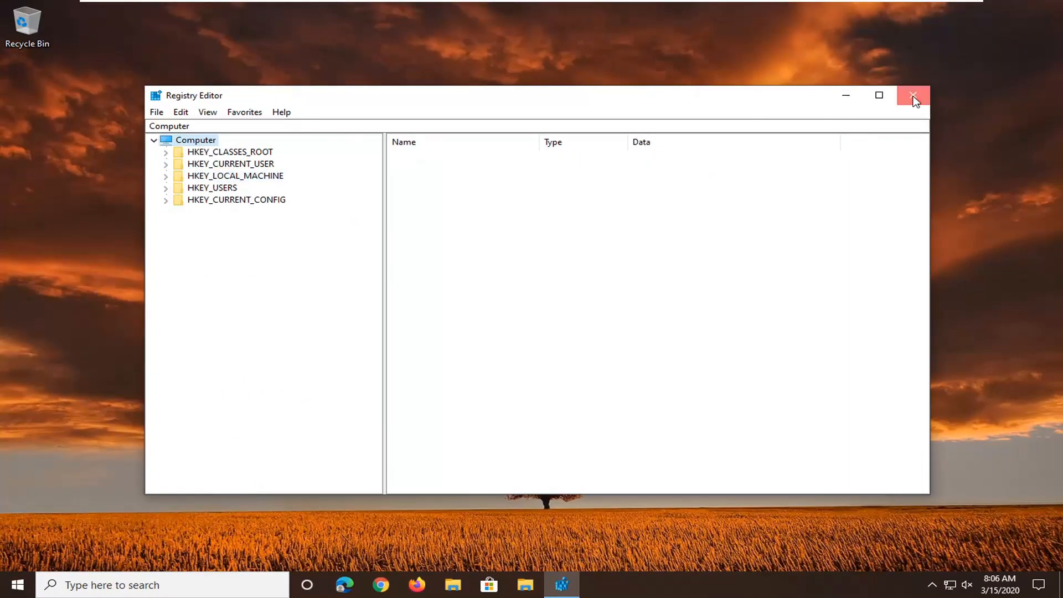